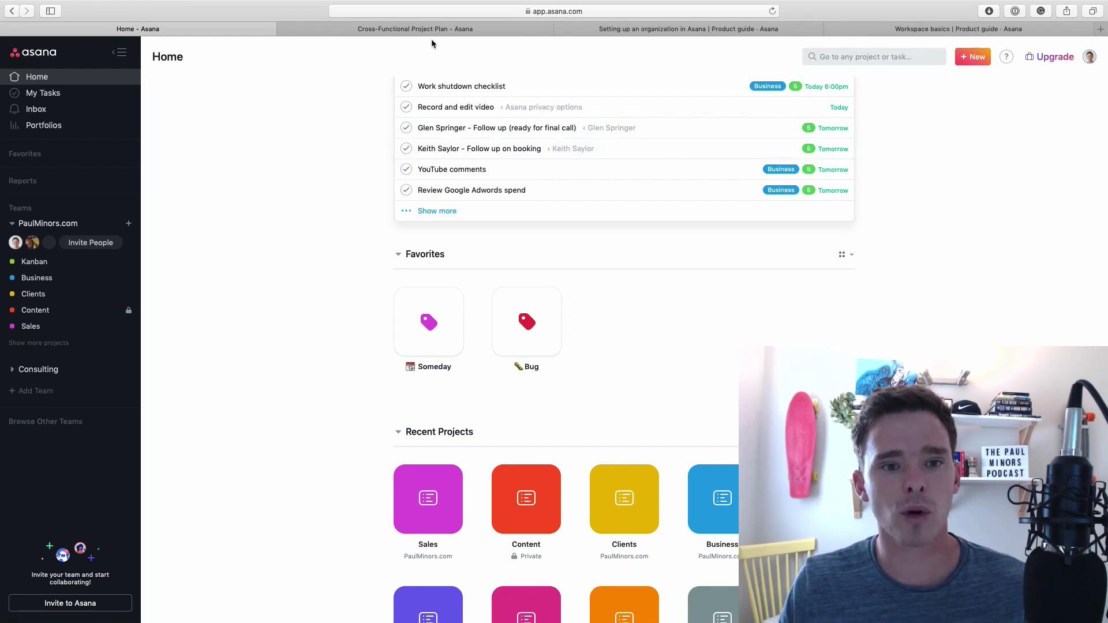
Glance at the Cross-Functional Project Plan, then open Organization Settings and its organizations guide
left_click(420, 29)
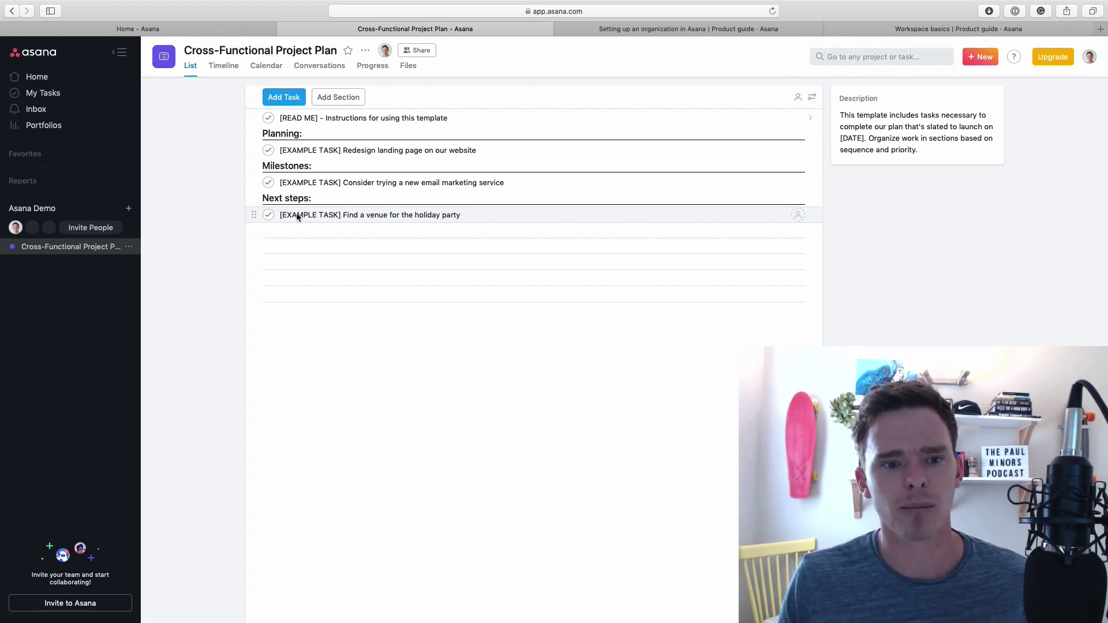
left_click(152, 32)
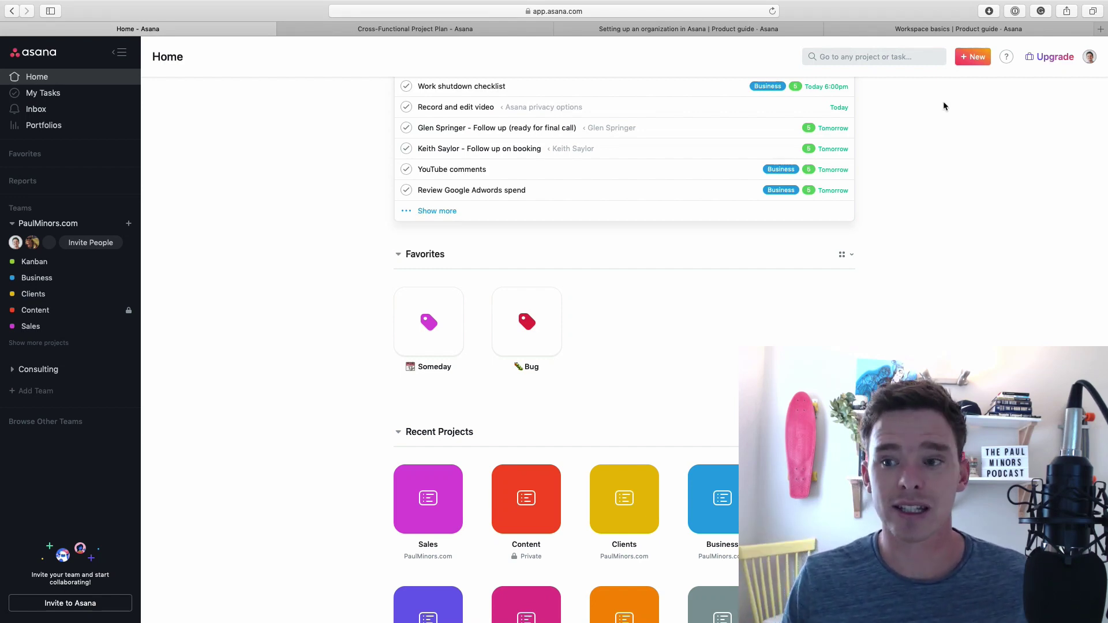
left_click(1092, 56)
left_click(991, 214)
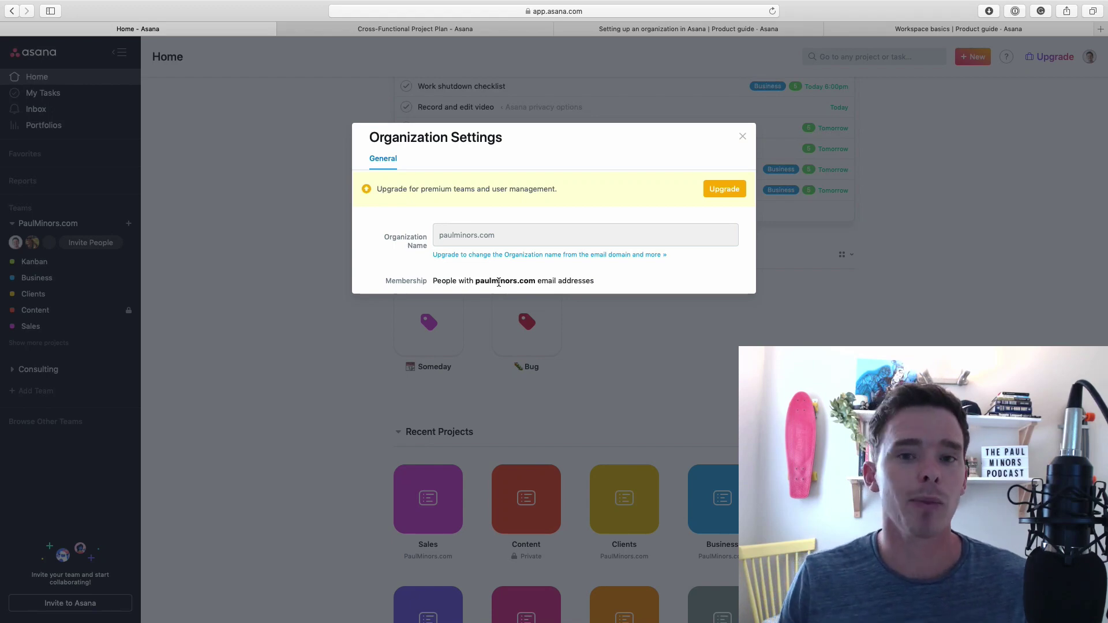
left_click(673, 30)
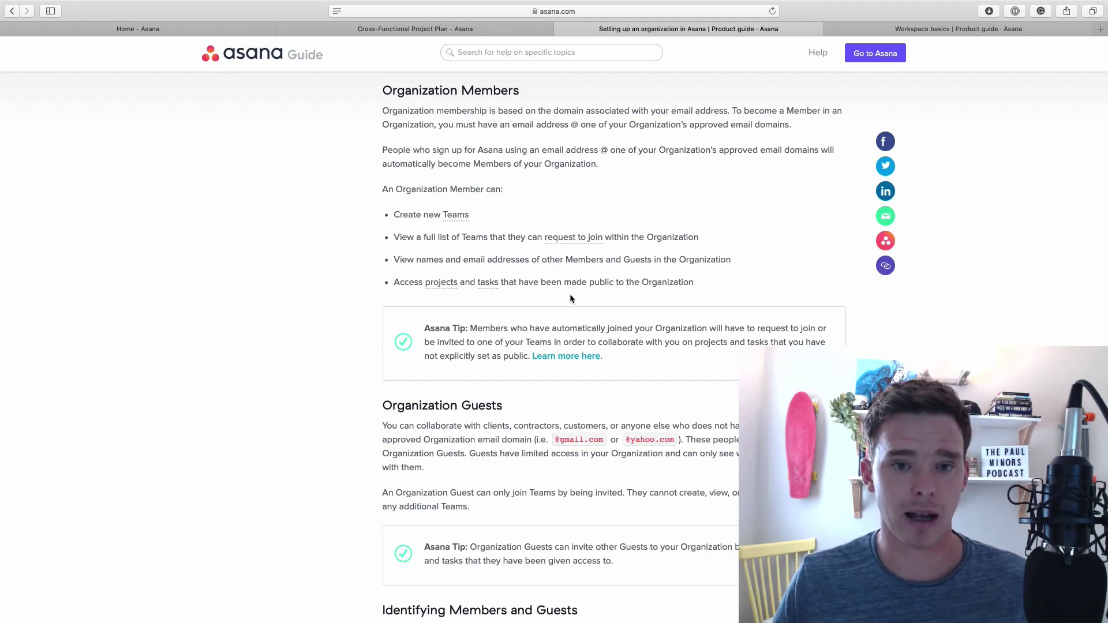
key("super+1")
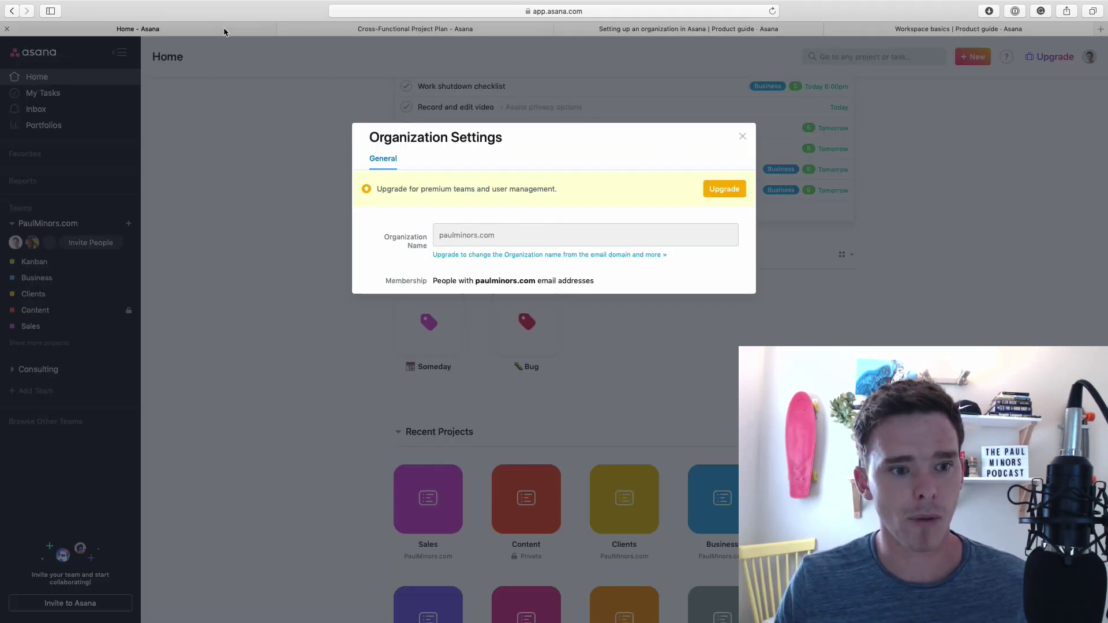
Close Organization Settings, collapse the PaulMinors.com team, and compare with the other account's view
left_click(742, 136)
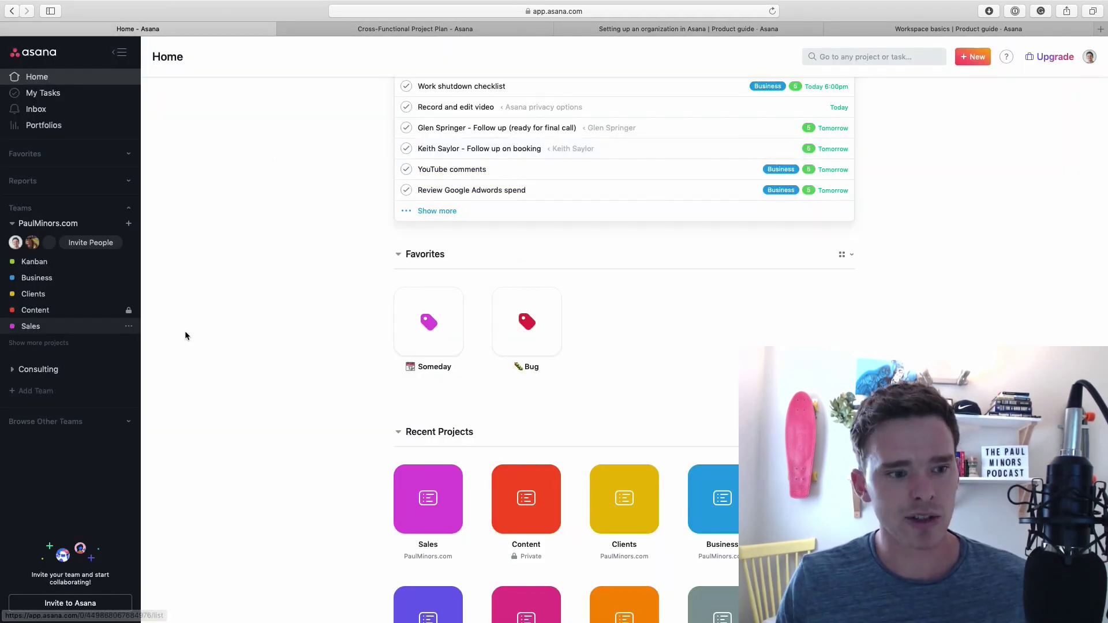
left_click(13, 223)
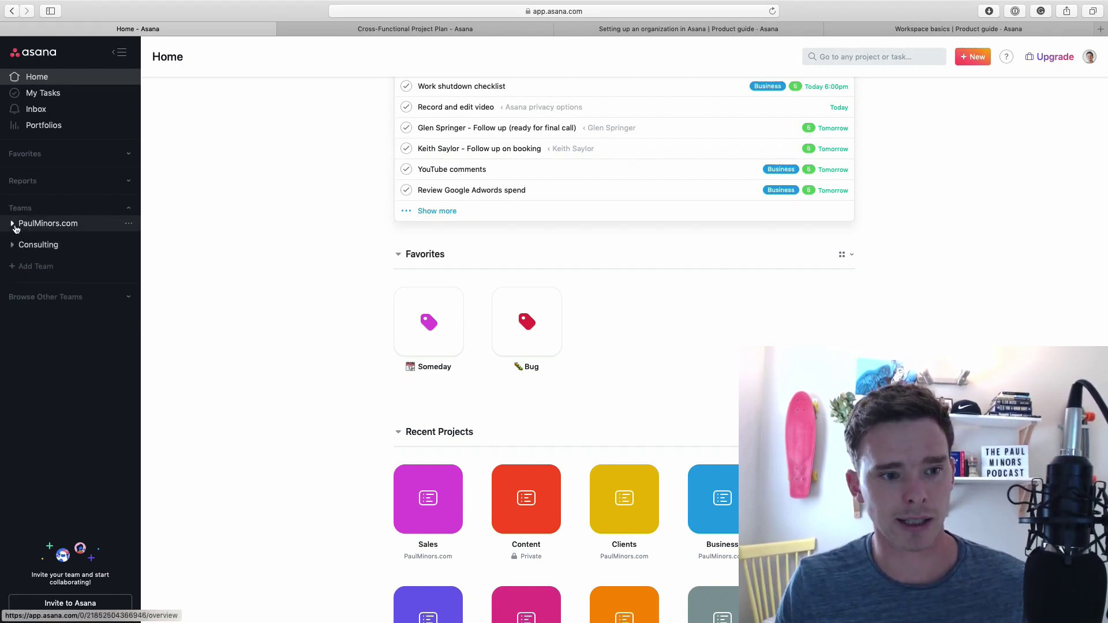
key("ctrl+Right")
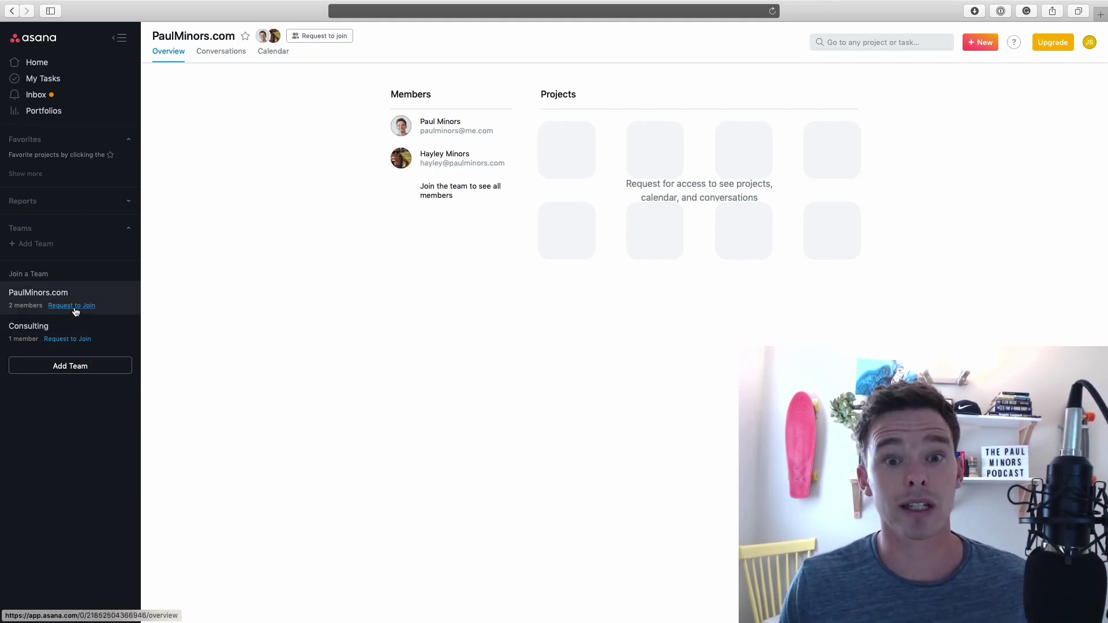
key("ctrl+Left")
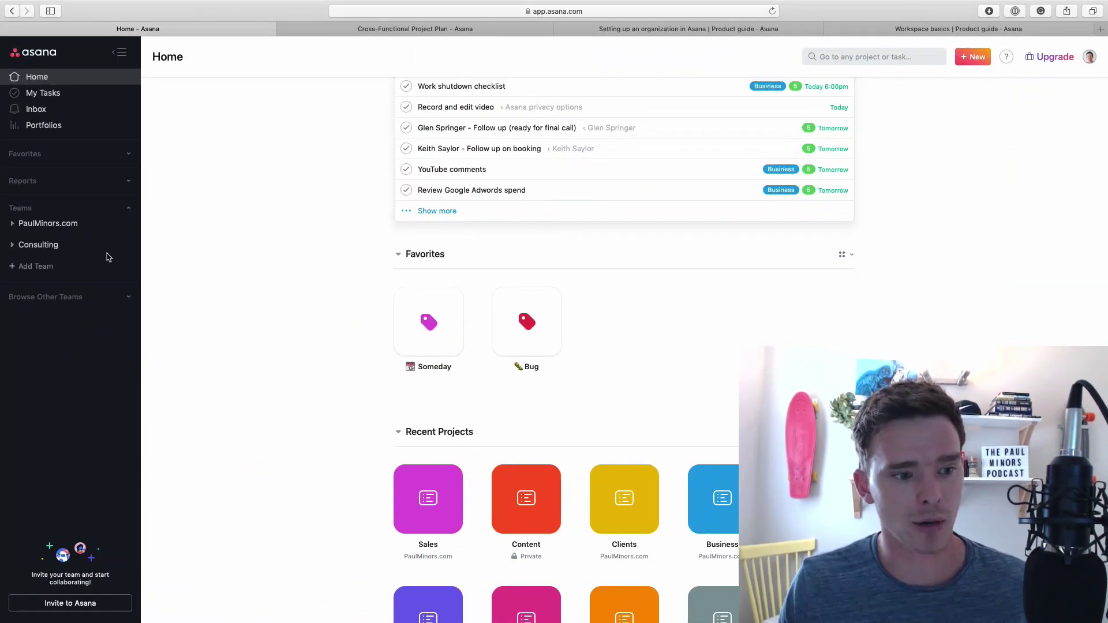
Open the Consulting team's settings and check which teams the other account can join
left_click(129, 245)
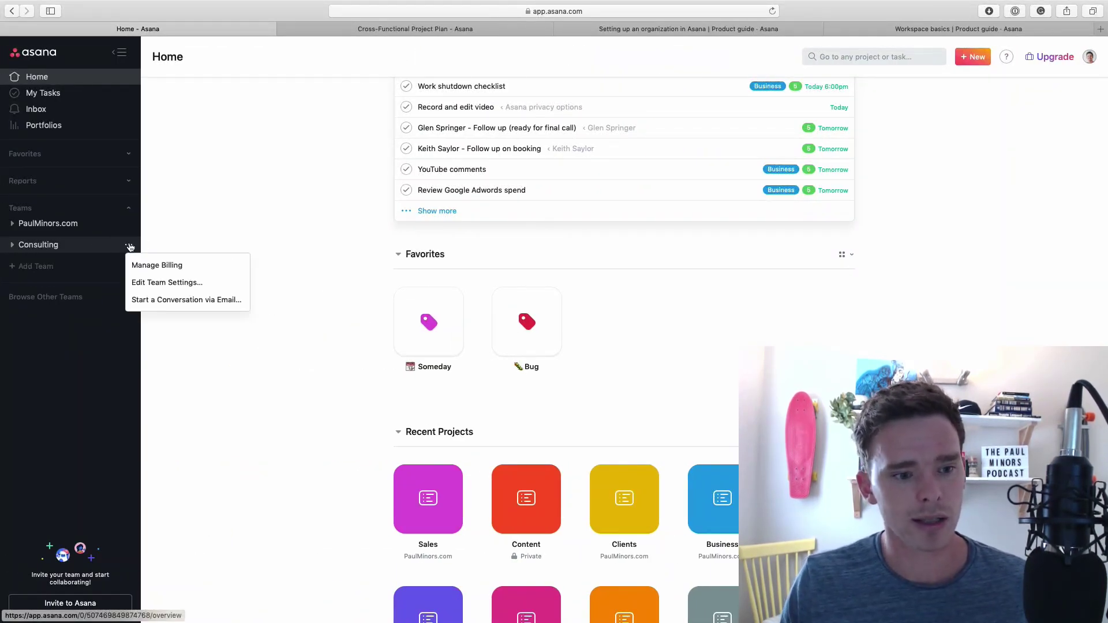
left_click(157, 288)
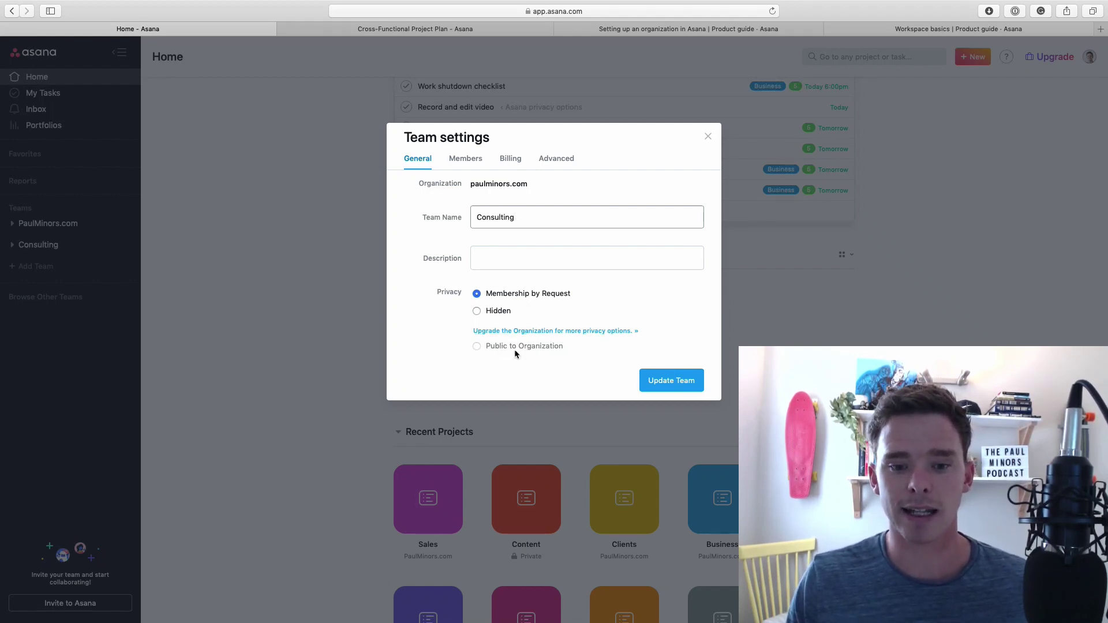
key("ctrl+Right")
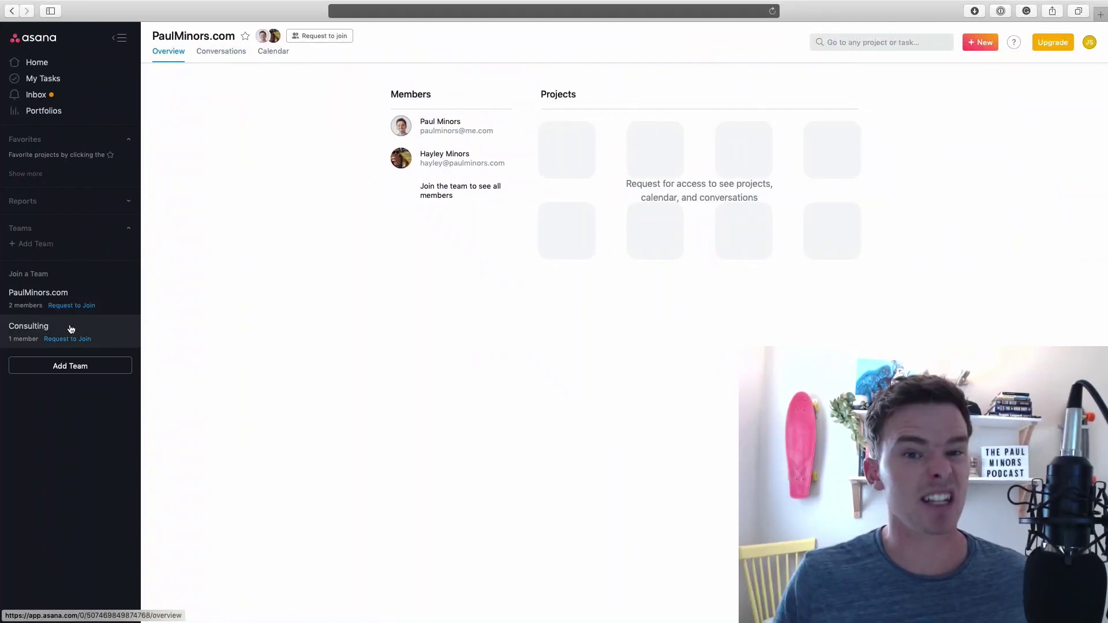
key("ctrl+Left")
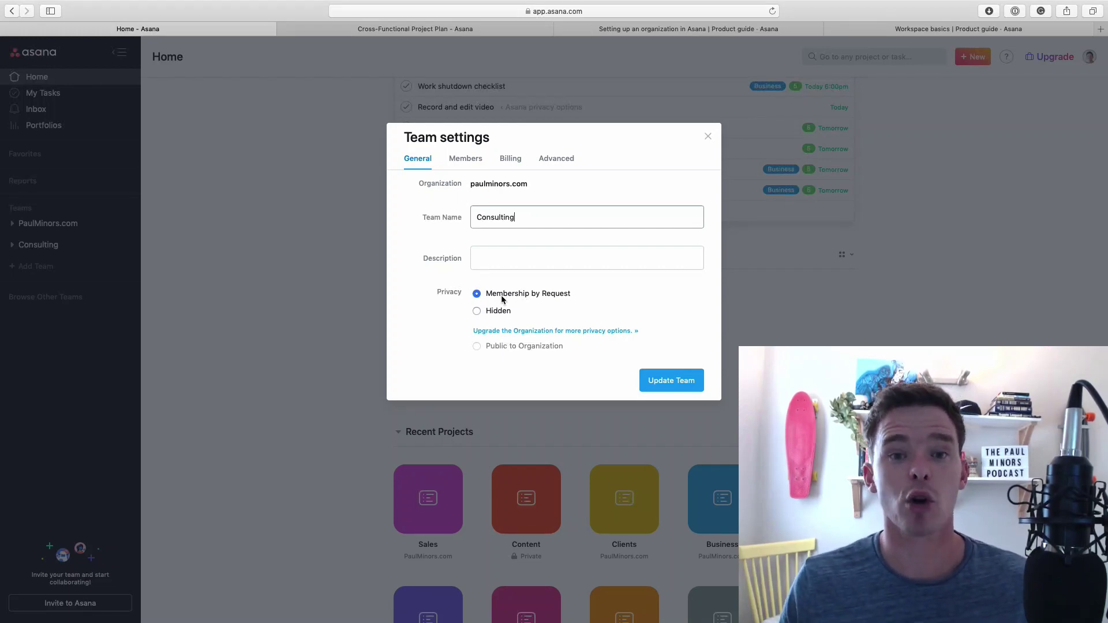
key("ctrl+Right")
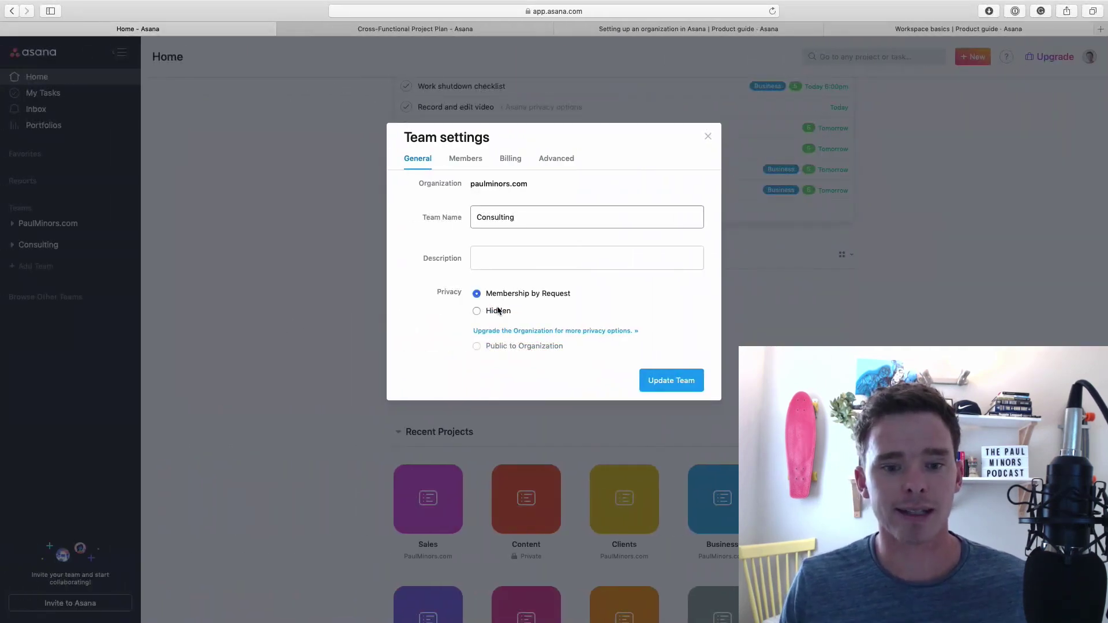
Switch the Consulting team's privacy to Hidden and save it with Update Team
left_click(499, 312)
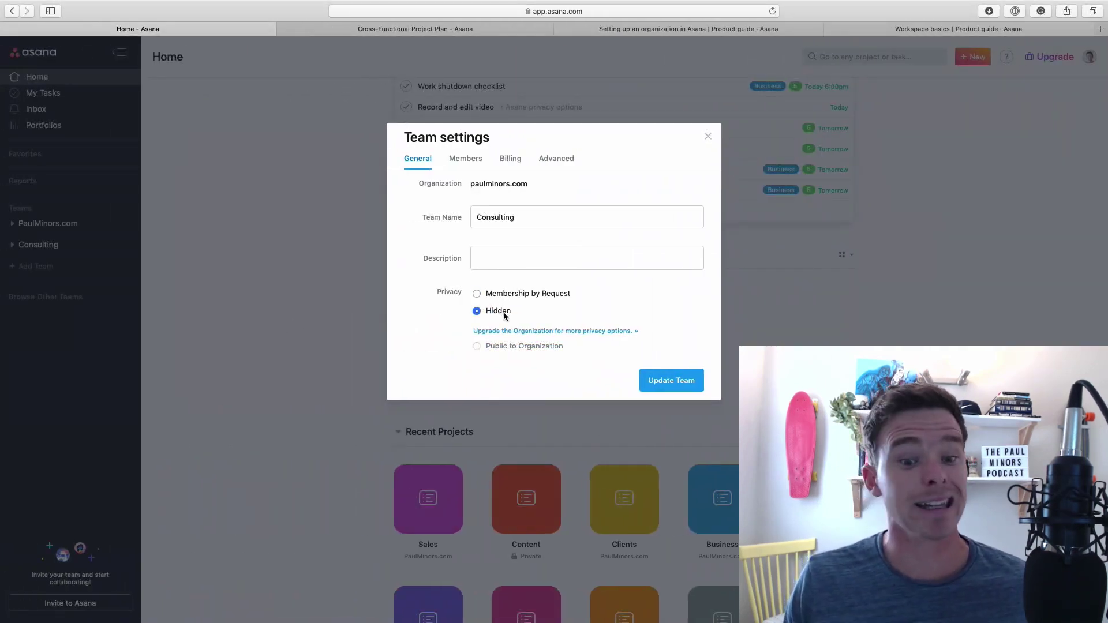
left_click(669, 379)
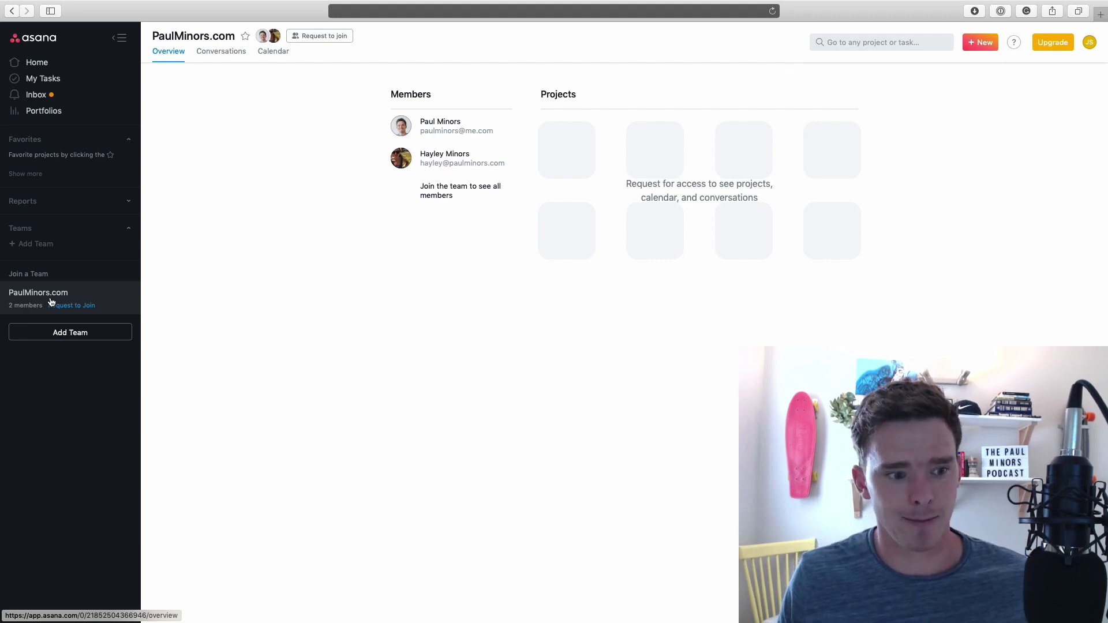
key("ctrl+Left")
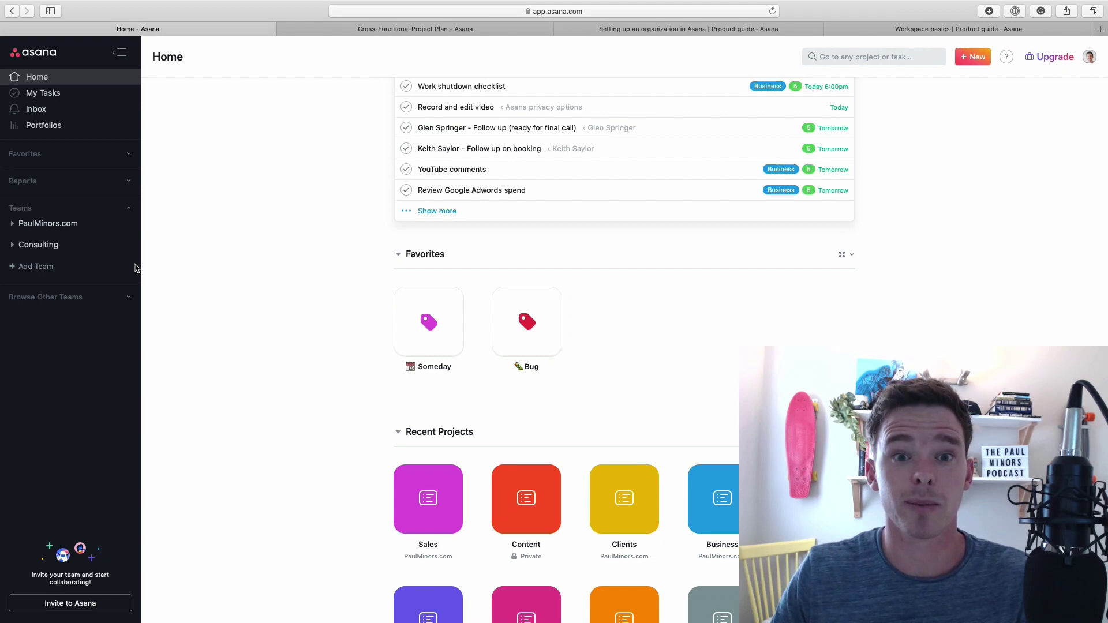
Invite the new member, found by first name, to the PaulMinors.com team
left_click(13, 225)
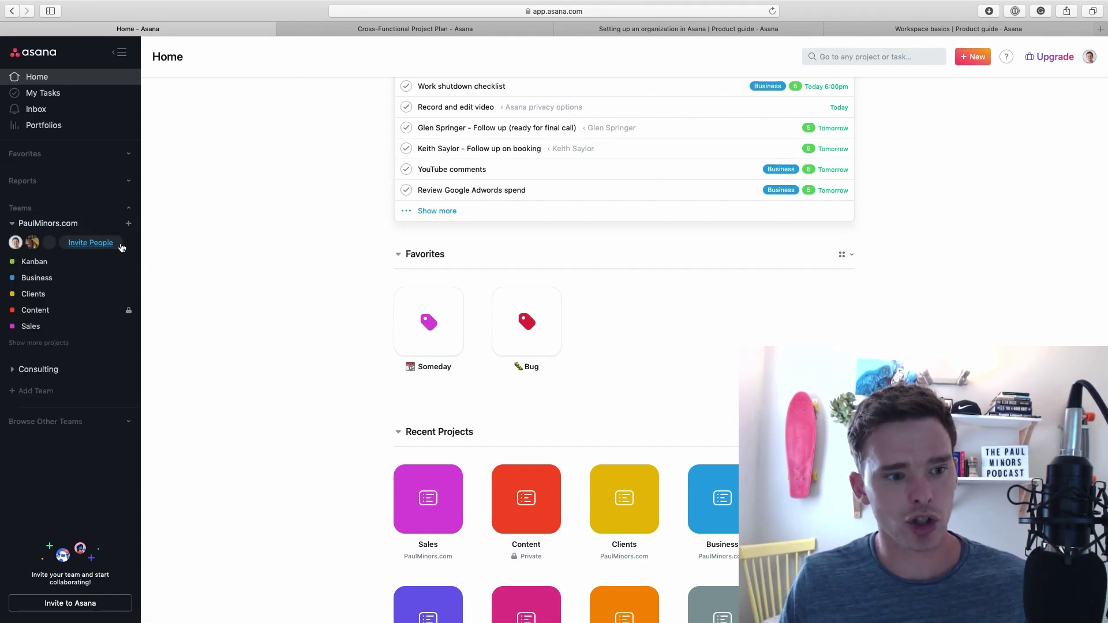
left_click(91, 243)
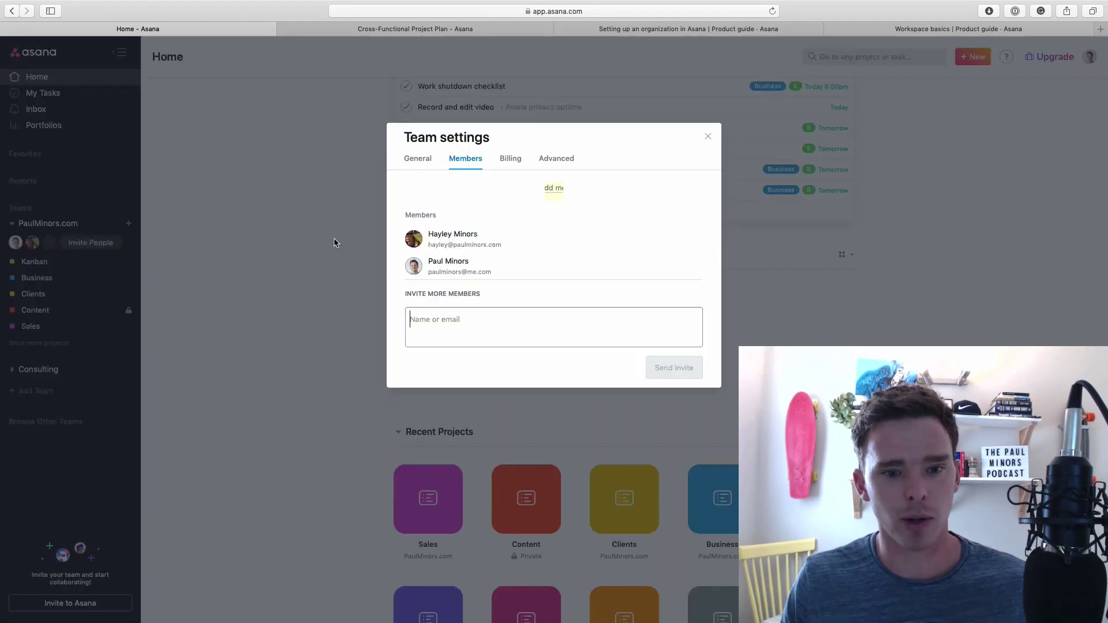
type("john")
key("Return")
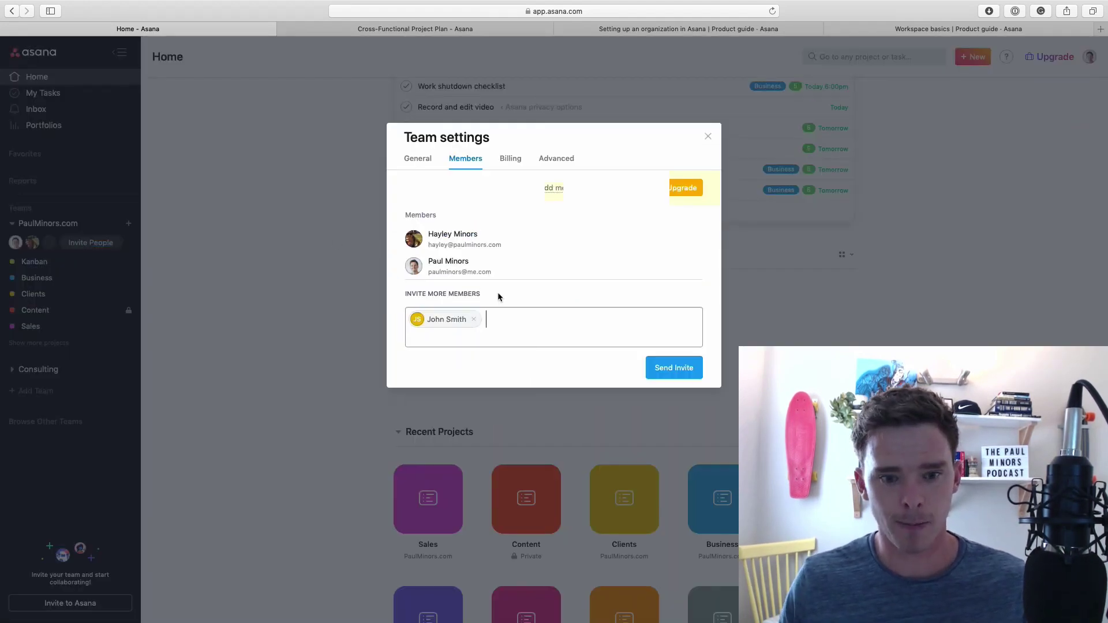
left_click(691, 378)
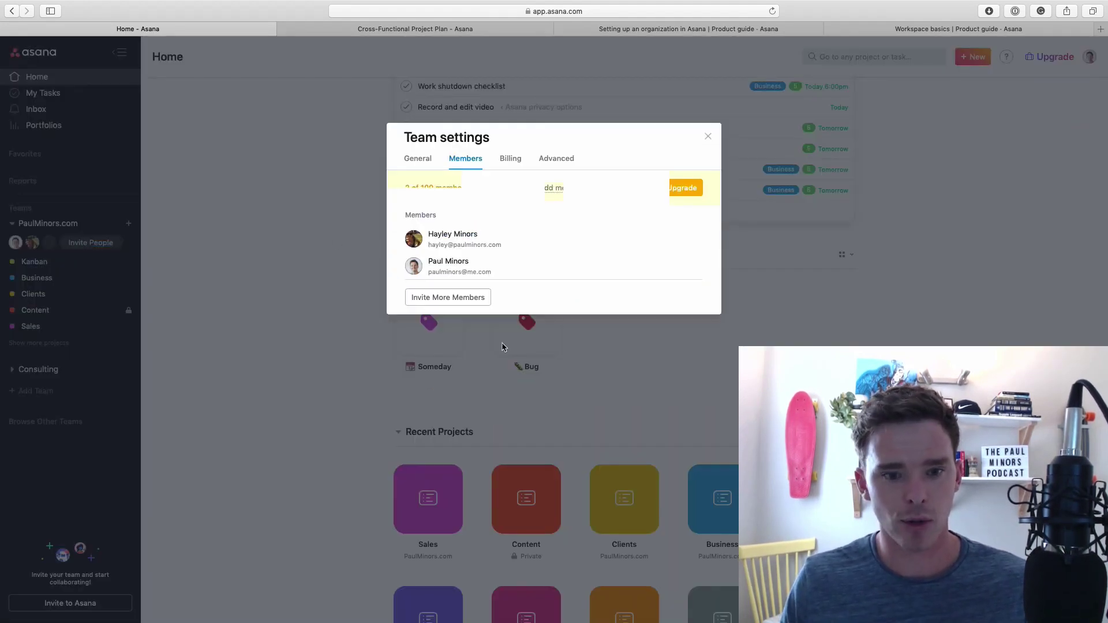
left_click(707, 138)
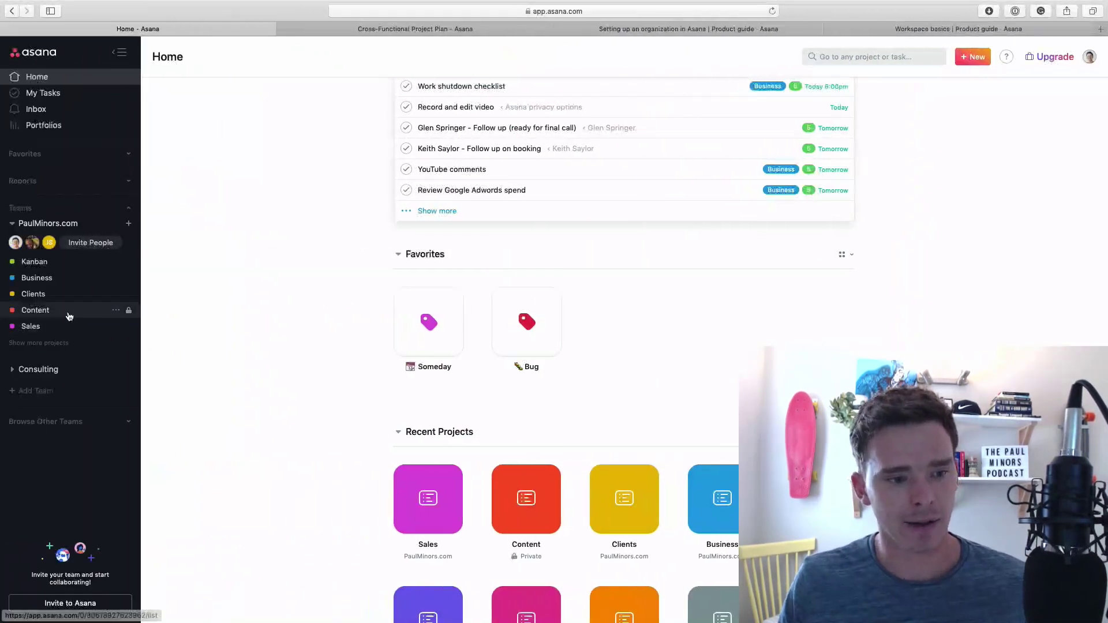
Share the private Content project with the new member at Can edit access
left_click(69, 317)
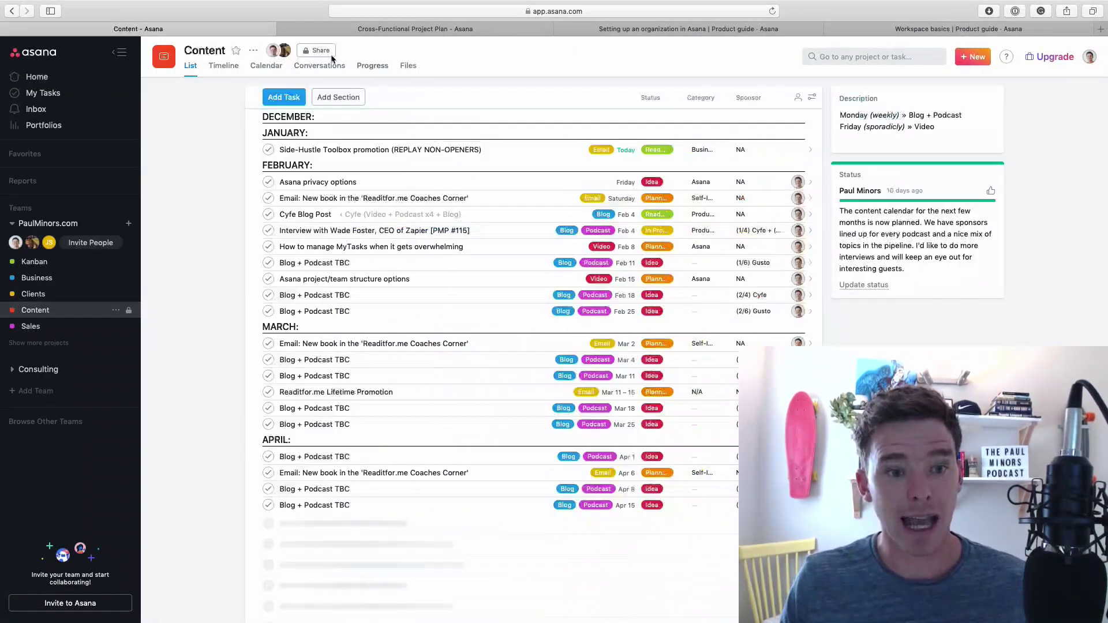
left_click(316, 50)
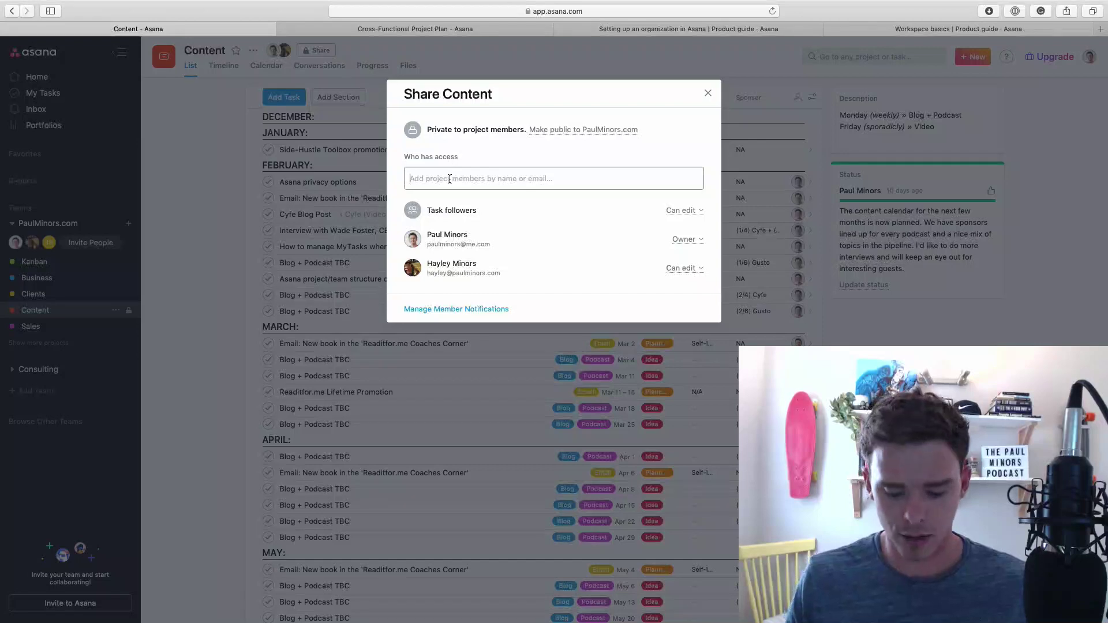
type("john")
key("Return")
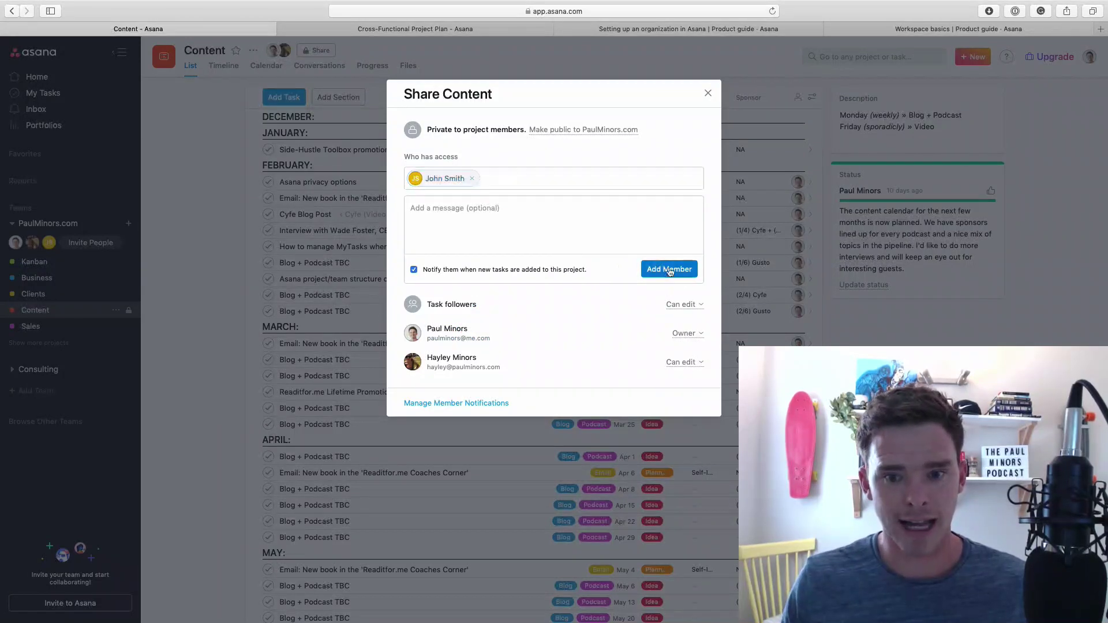
left_click(669, 270)
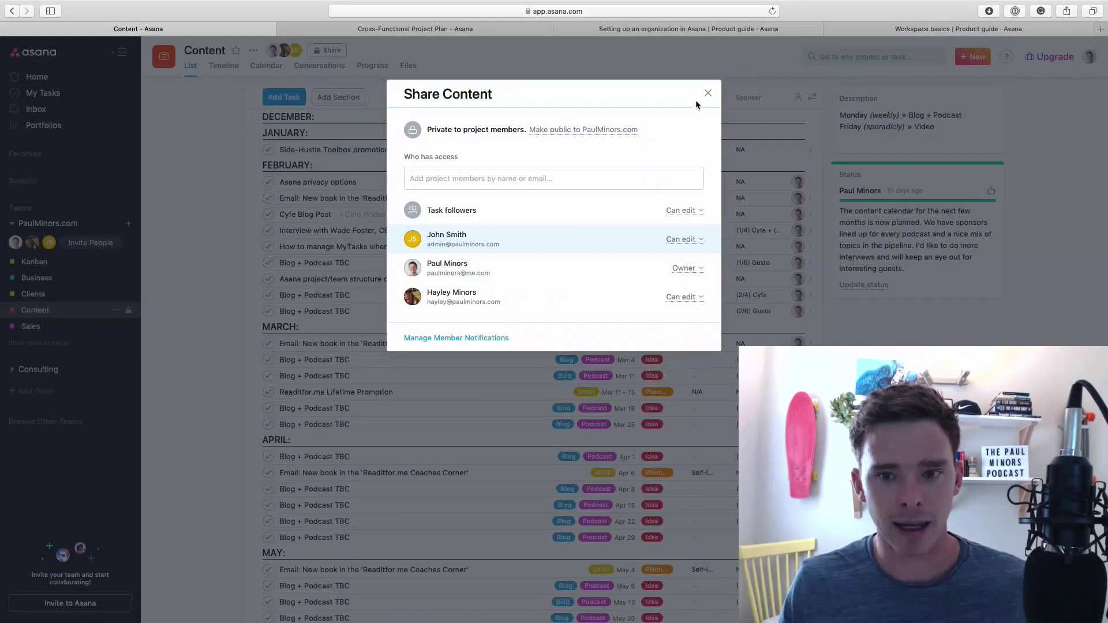
left_click(706, 94)
left_click(46, 327)
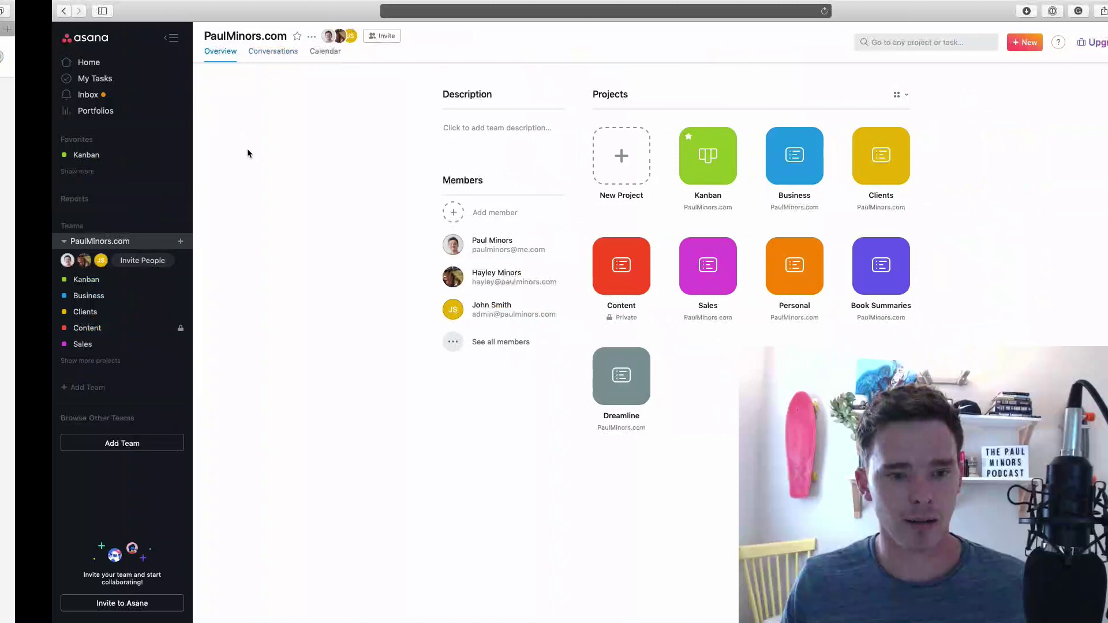
Review the Sales project's sharing list and member notification settings without changing them
left_click(60, 345)
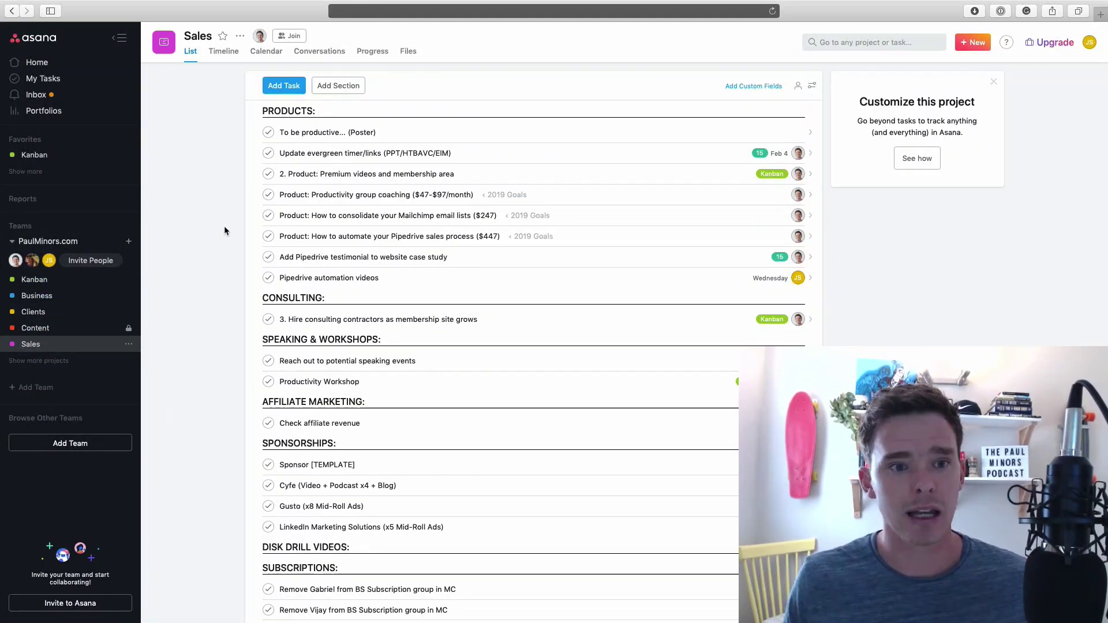
scroll(347, 243, "down", 1)
scroll(396, 247, "up", 1)
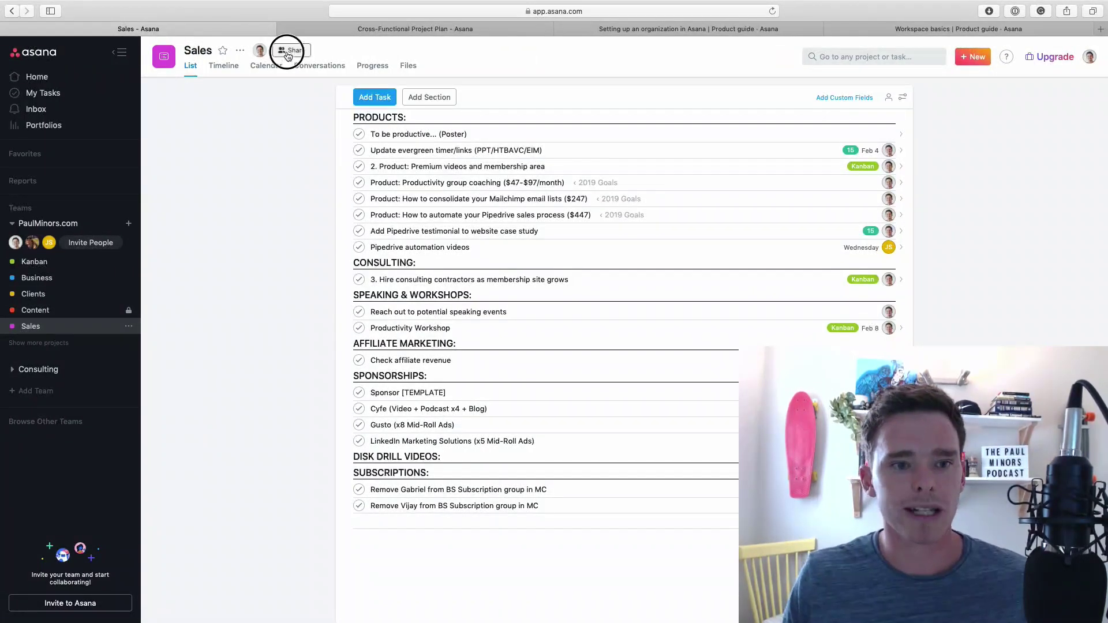
left_click(290, 51)
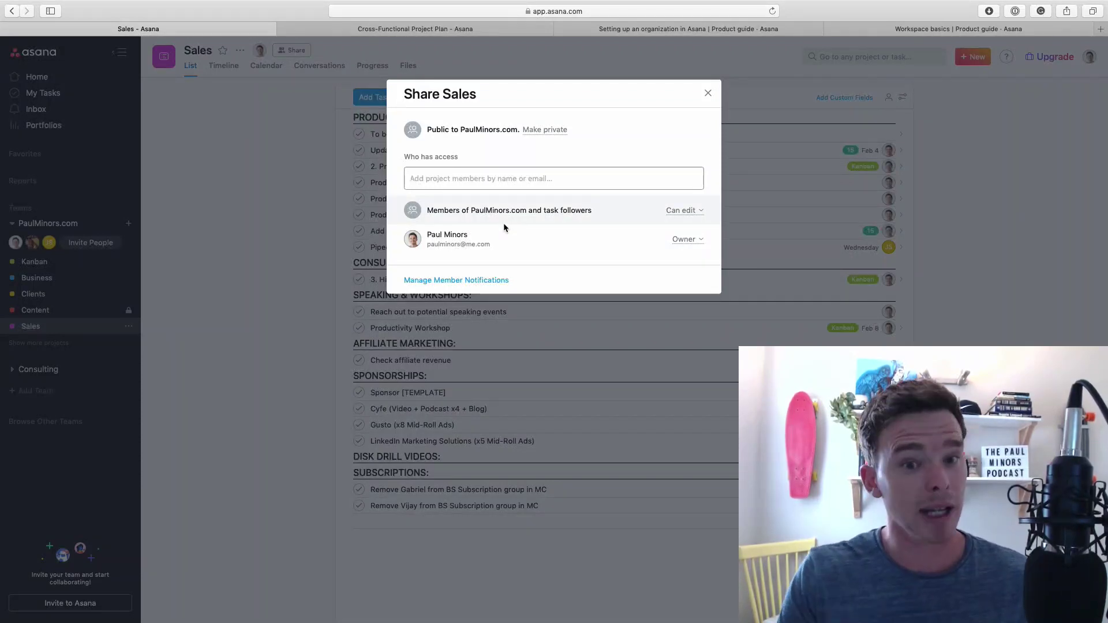
left_click(470, 281)
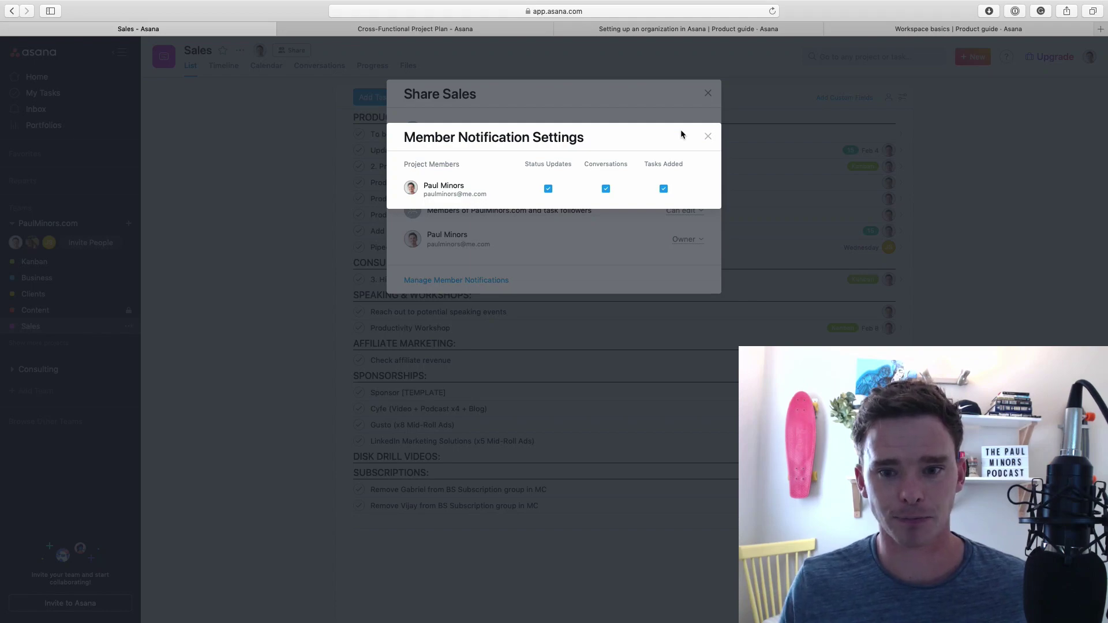
left_click(706, 136)
left_click(707, 93)
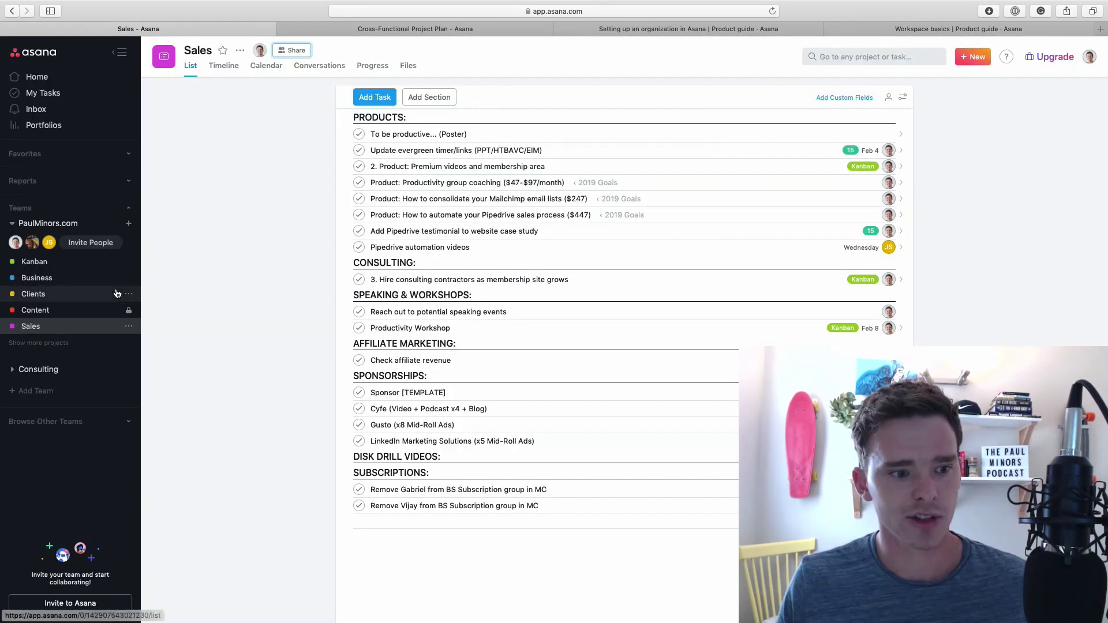
Remove the new member from the Content project's sharing via Remove from project
key("ctrl+Right")
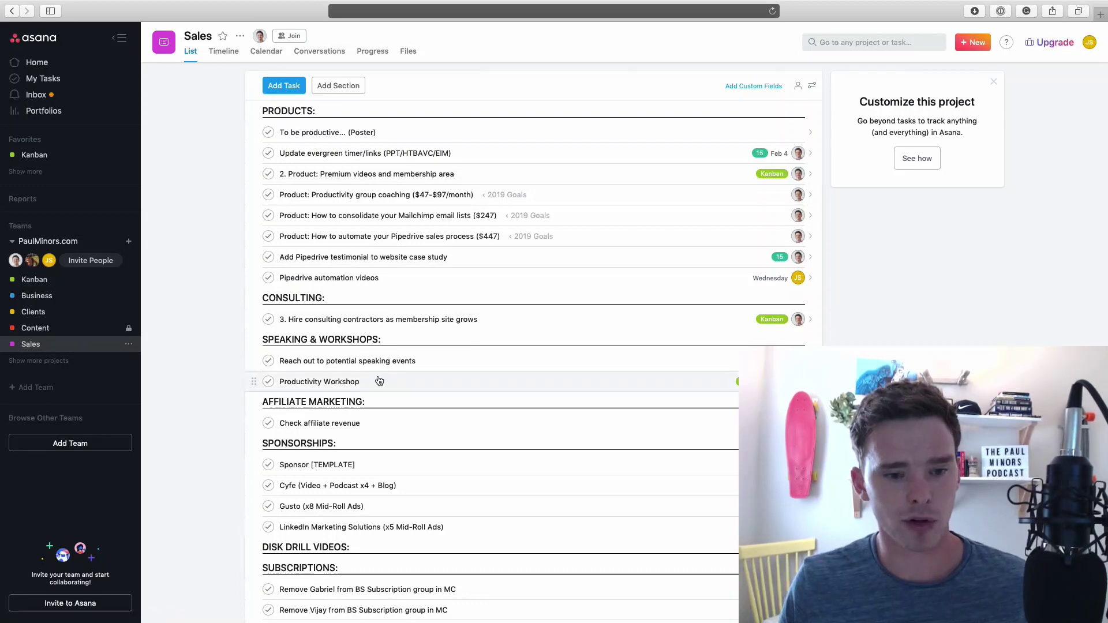
key("ctrl+Left")
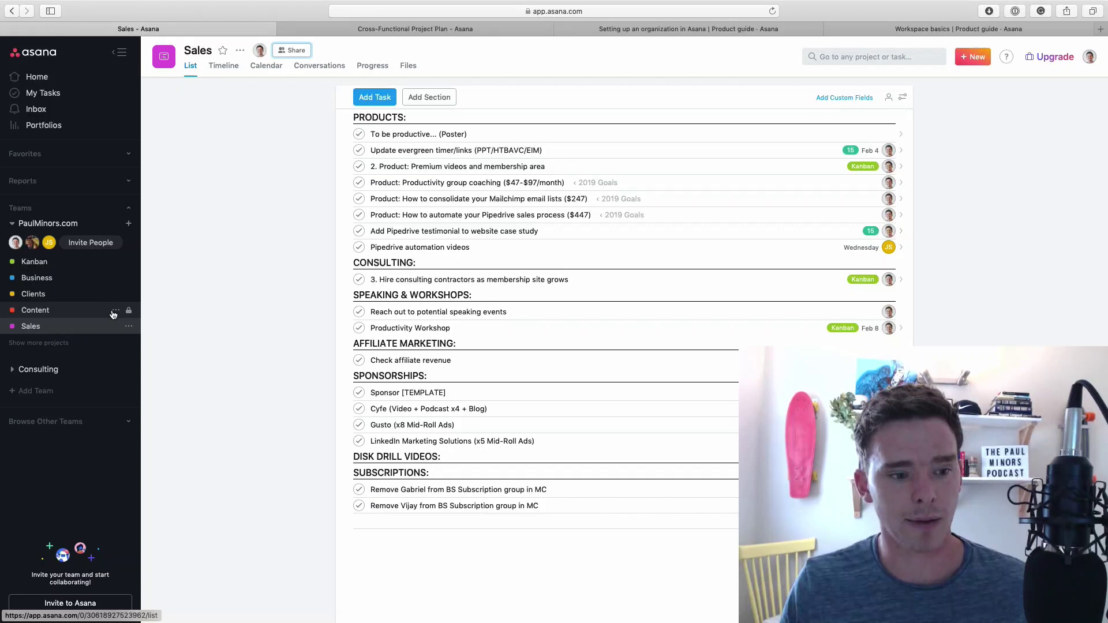
left_click(113, 315)
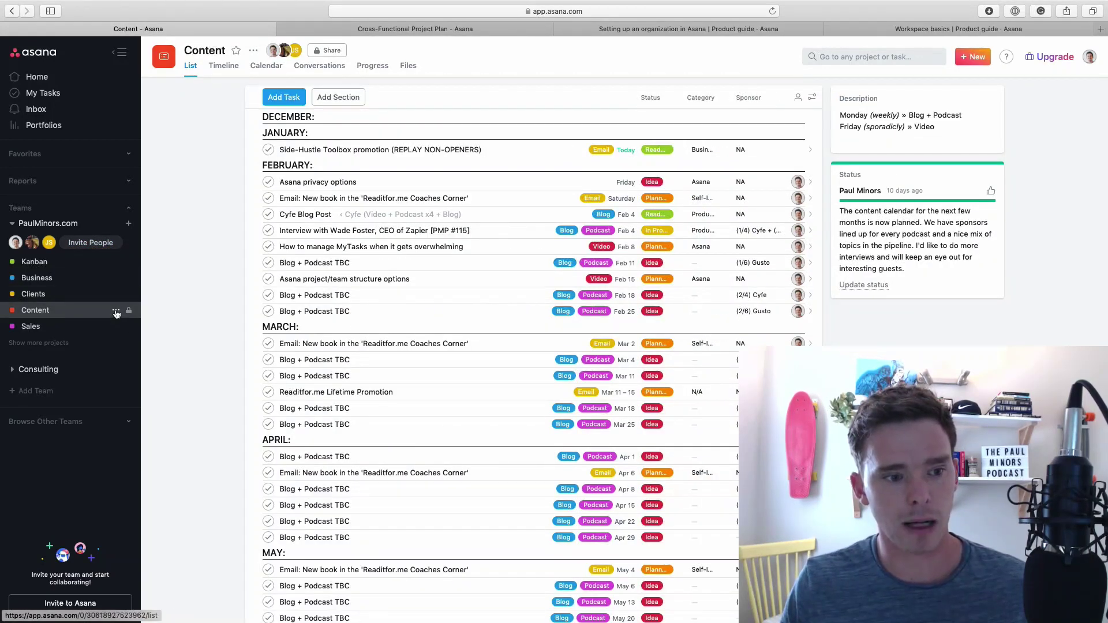
left_click(327, 50)
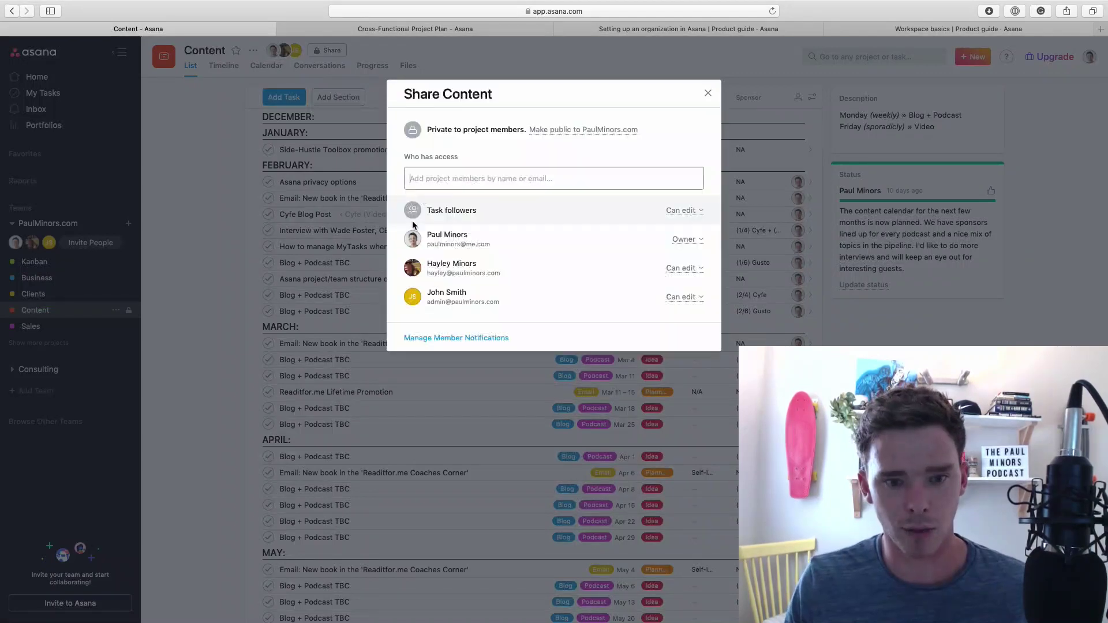
left_click(687, 298)
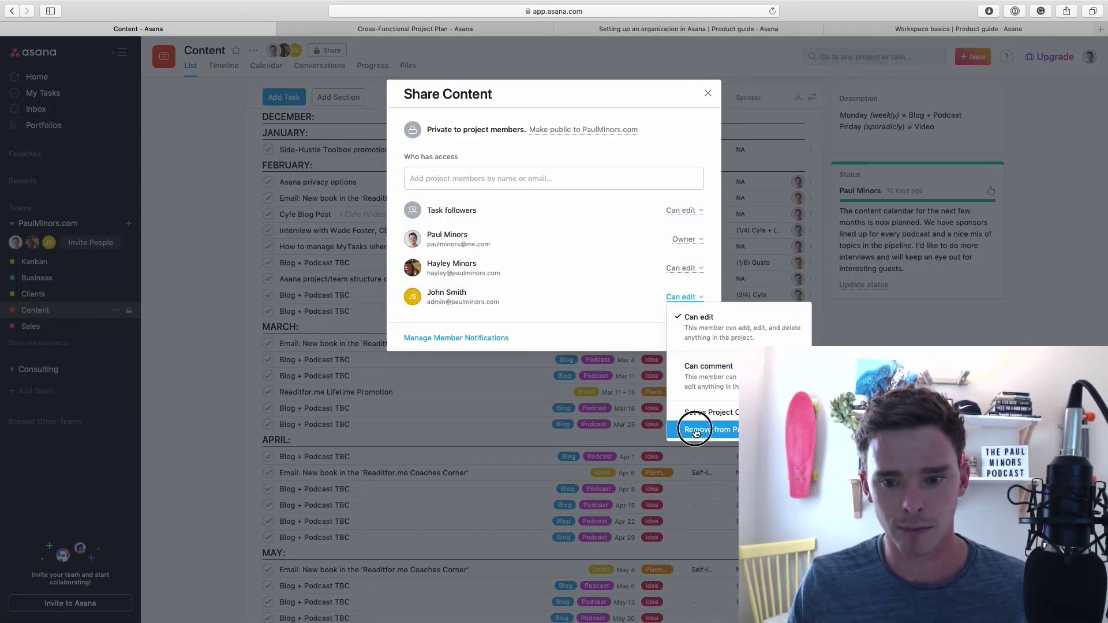
left_click(683, 420)
Remove the new member from PaulMinors.com in the team Members list, confirming Remove Access
left_click(708, 94)
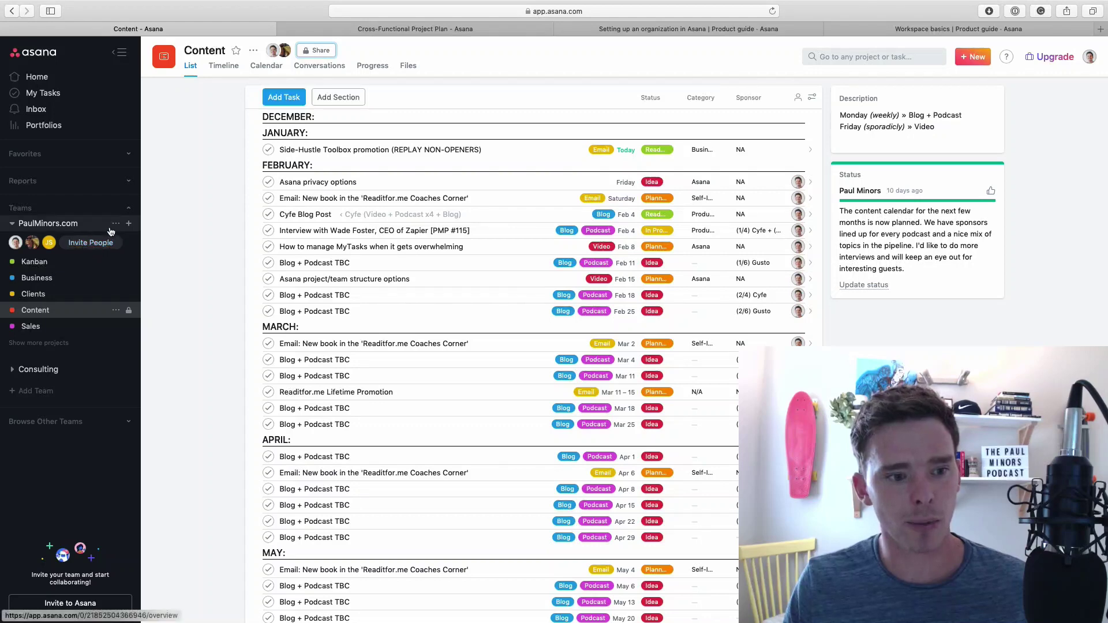
left_click(116, 223)
left_click(134, 259)
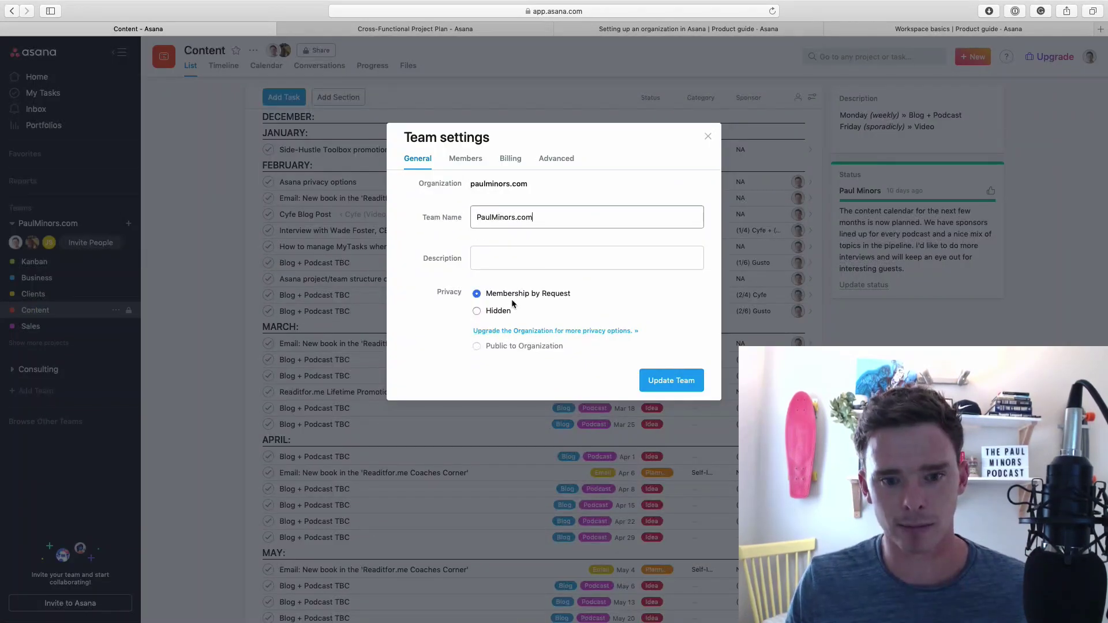
left_click(465, 160)
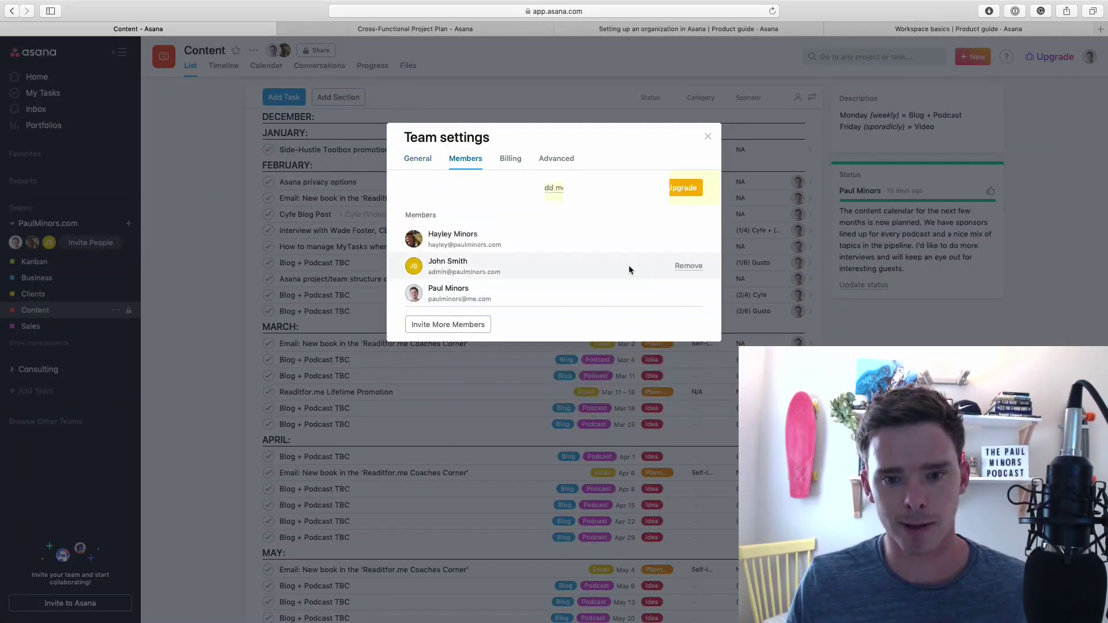
left_click(678, 266)
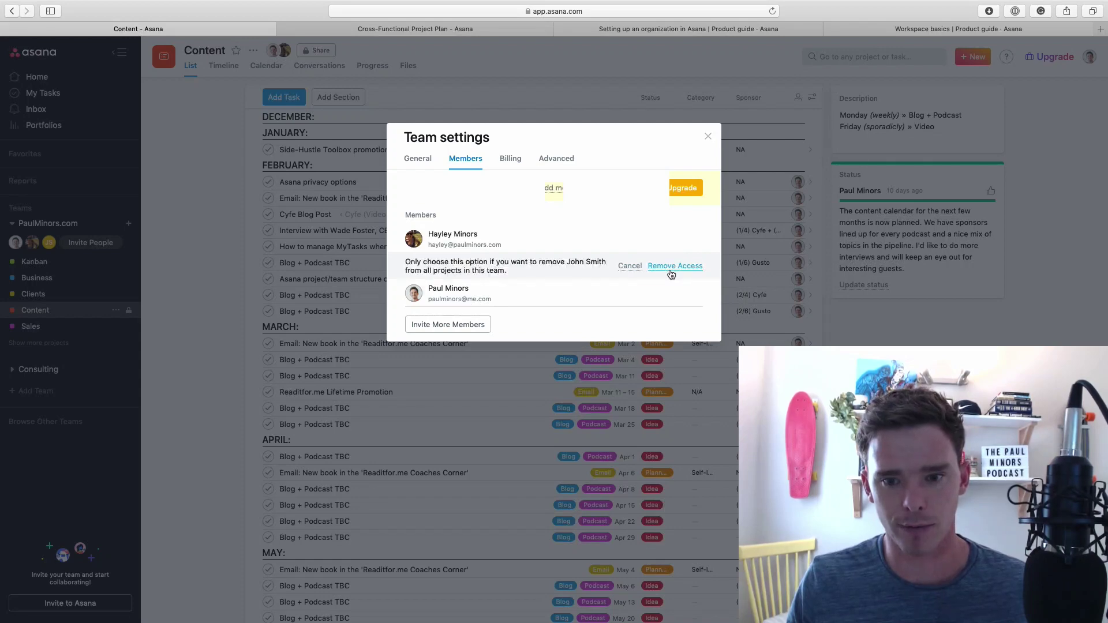
left_click(670, 270)
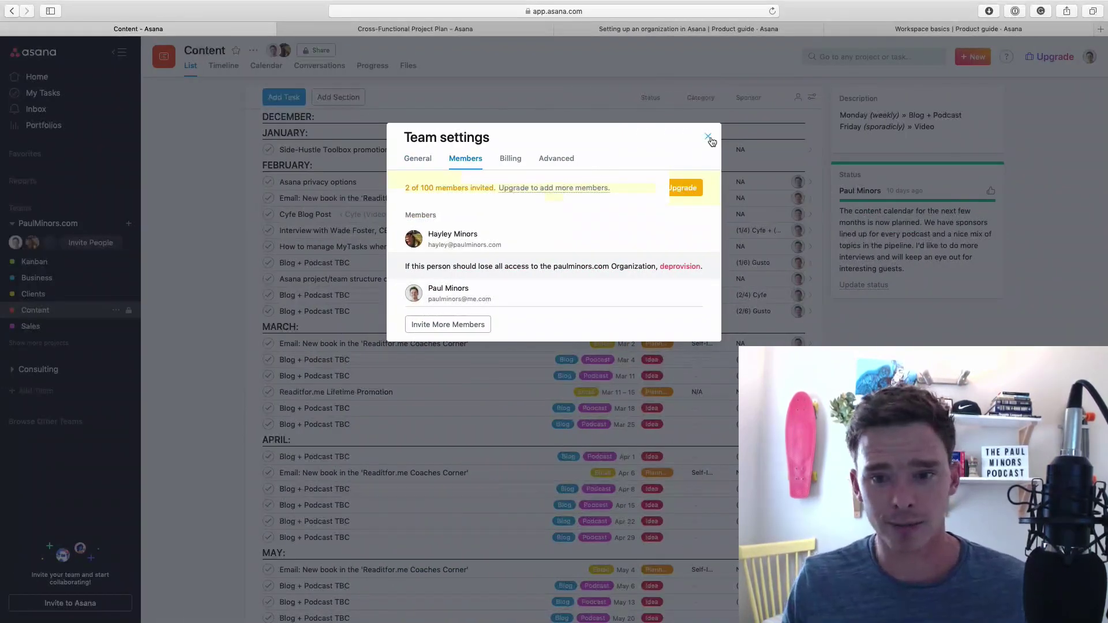
left_click(709, 139)
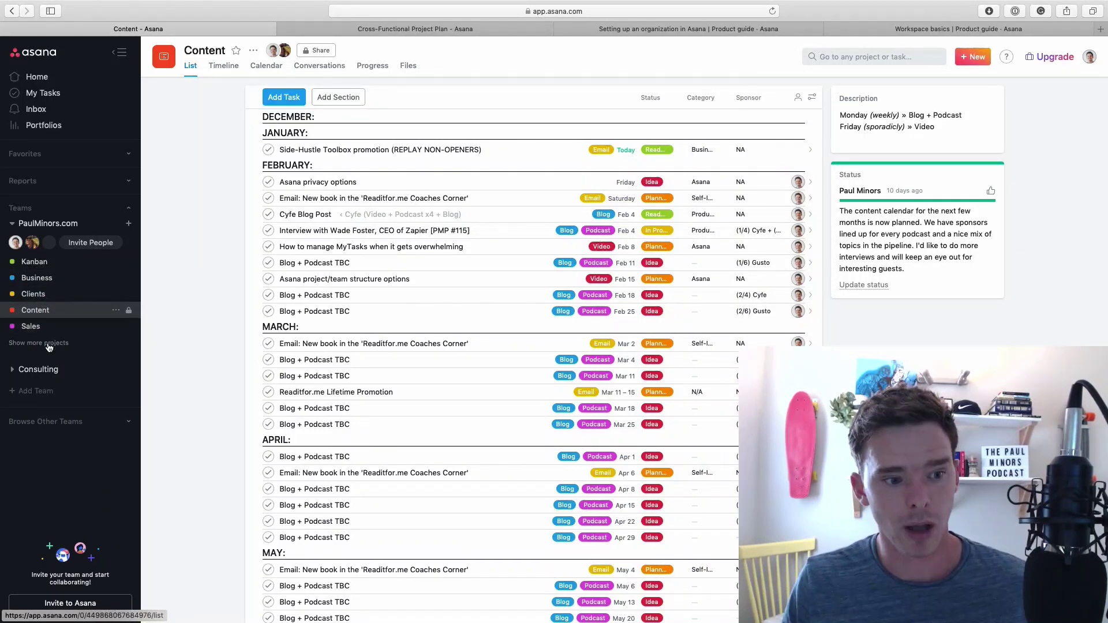
Add the removed member to the Sales project's sharing as an editor
left_click(34, 326)
left_click(304, 52)
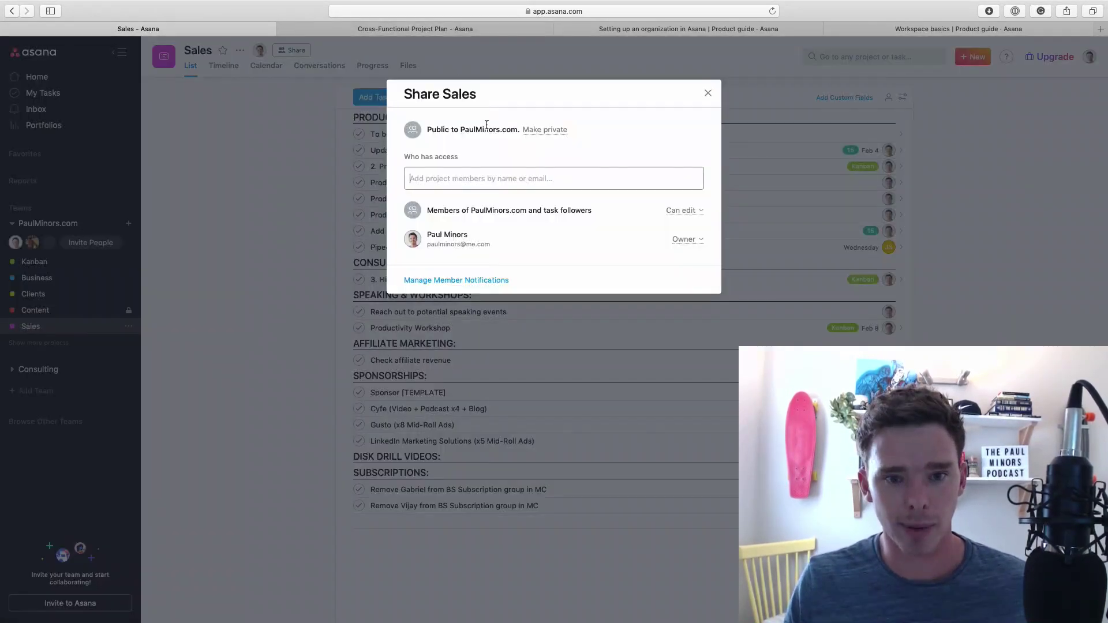
type("joh")
key("Return")
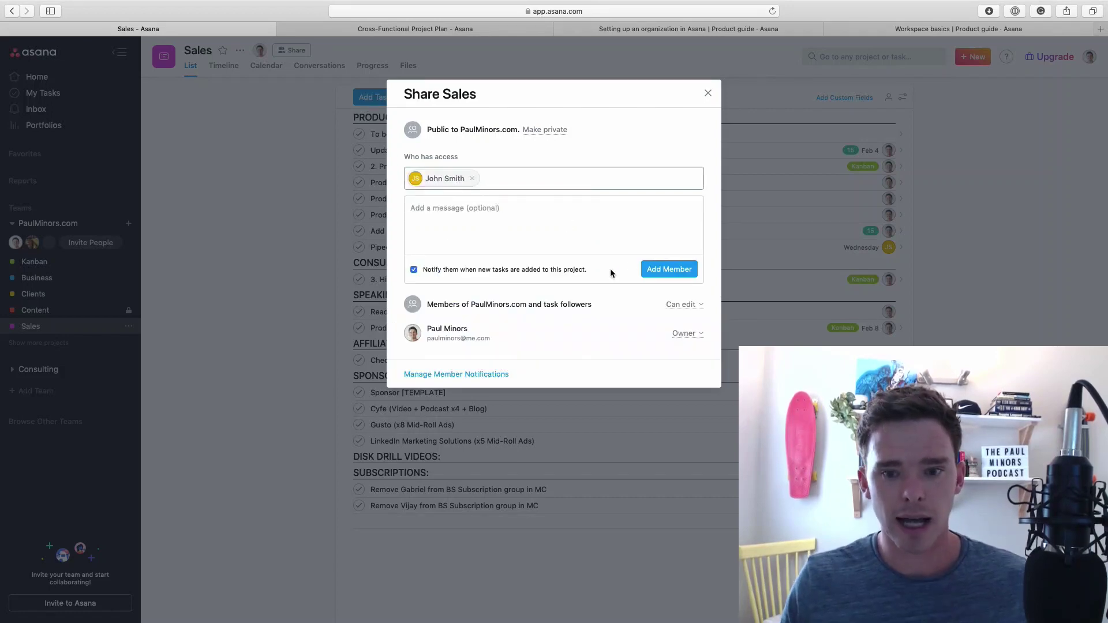
left_click(650, 269)
Confirm in the member's window that Sales now appears and opens for them
key("ctrl+Right")
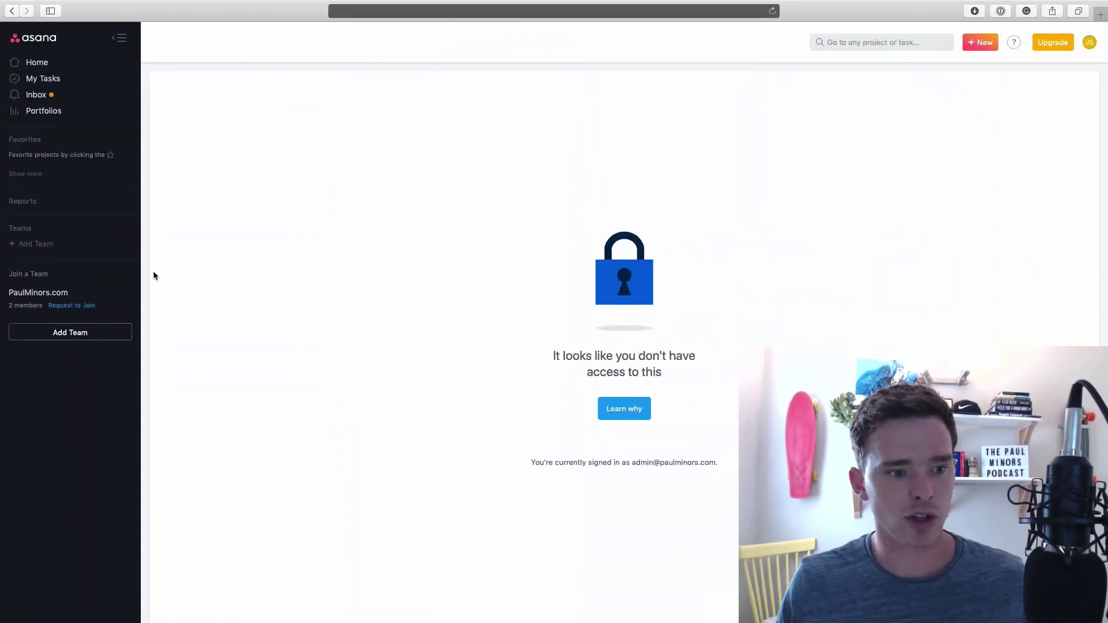
left_click(71, 305)
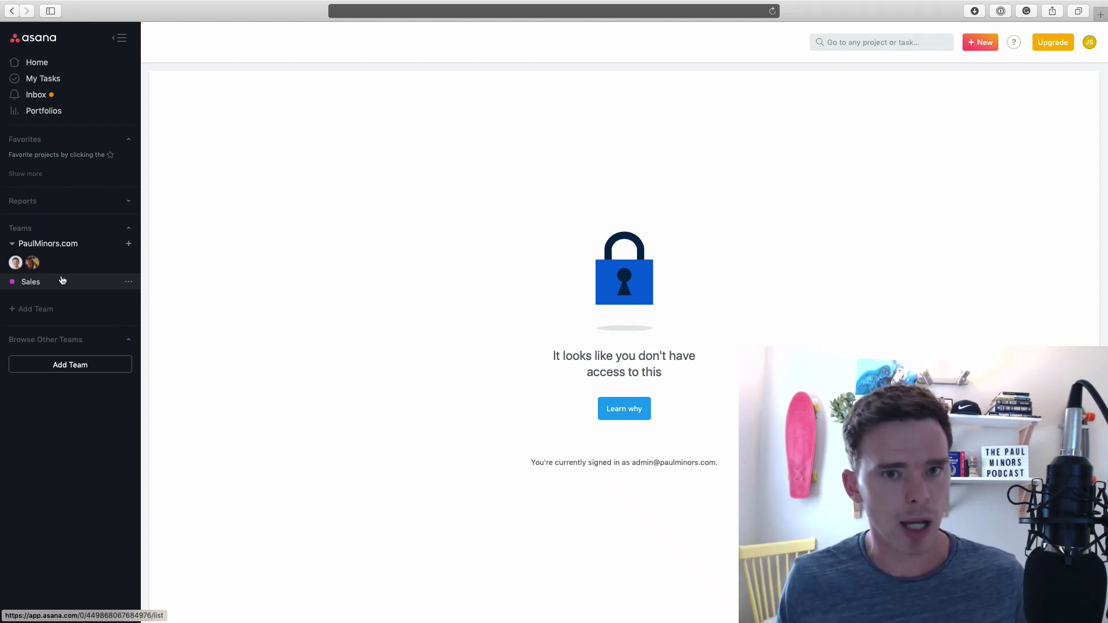
left_click(60, 282)
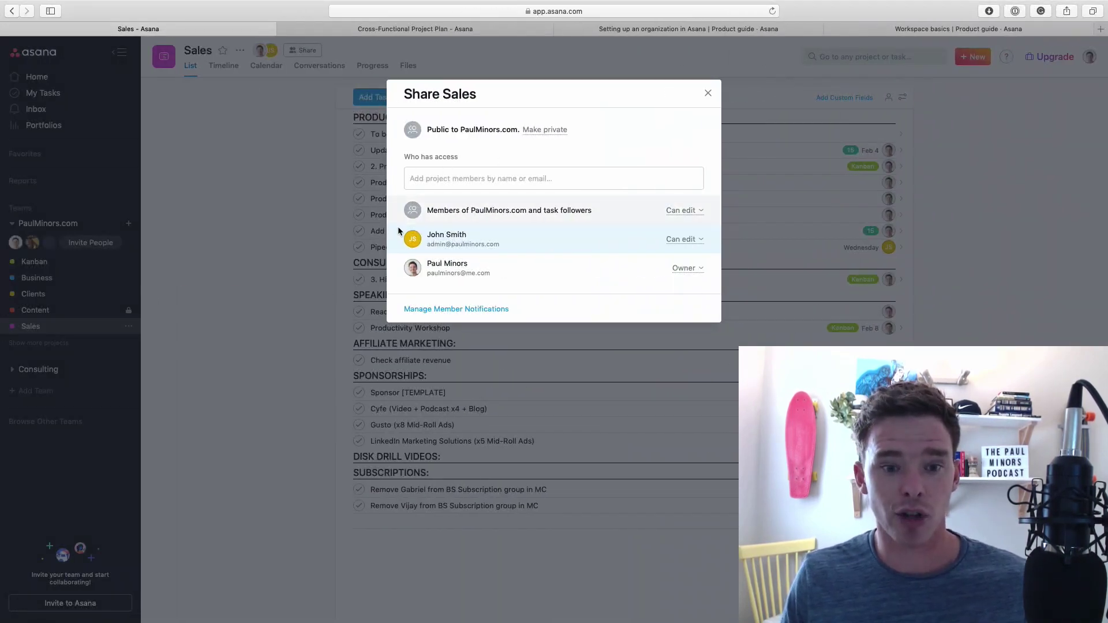
left_click(707, 94)
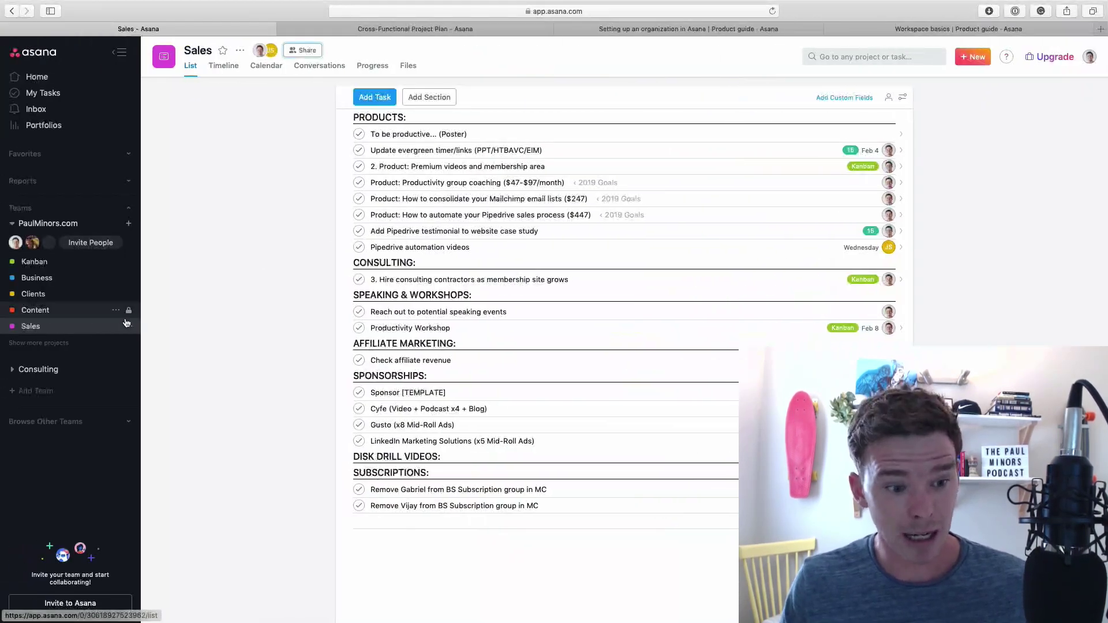
Remove the teammate from the Sales project's sharing
left_click(128, 327)
mouse_move(184, 355)
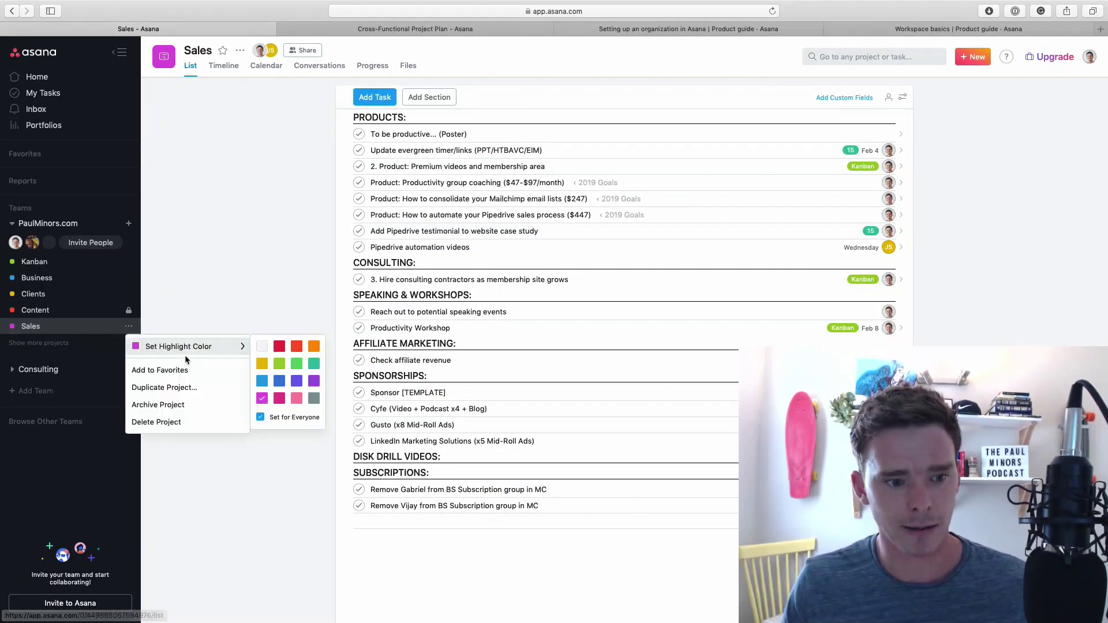
key("Escape")
left_click(302, 51)
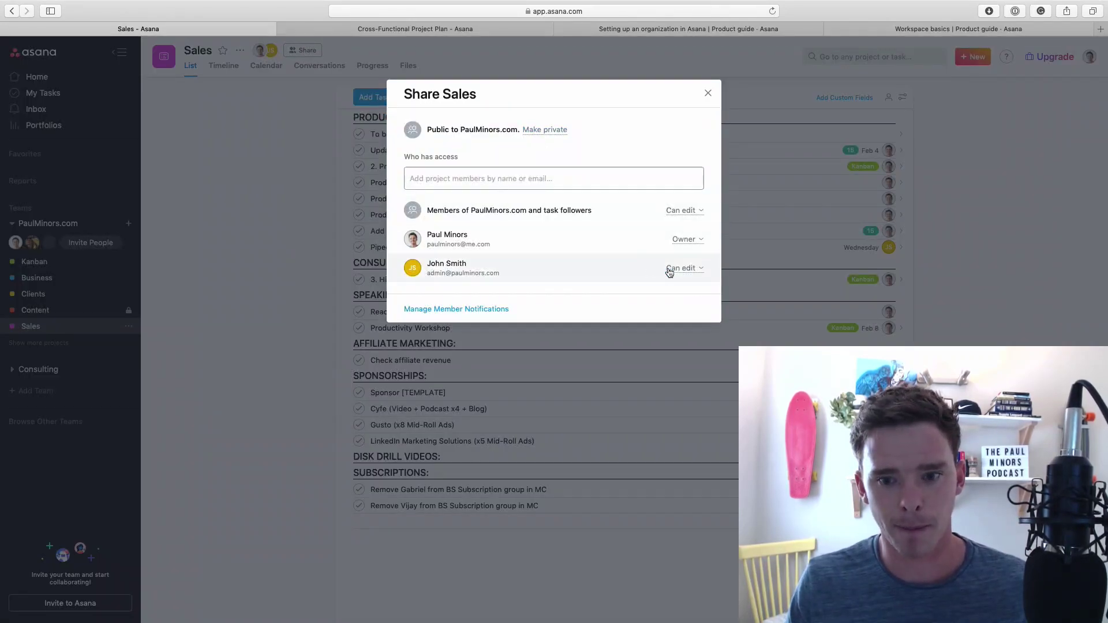
left_click(681, 269)
left_click(729, 399)
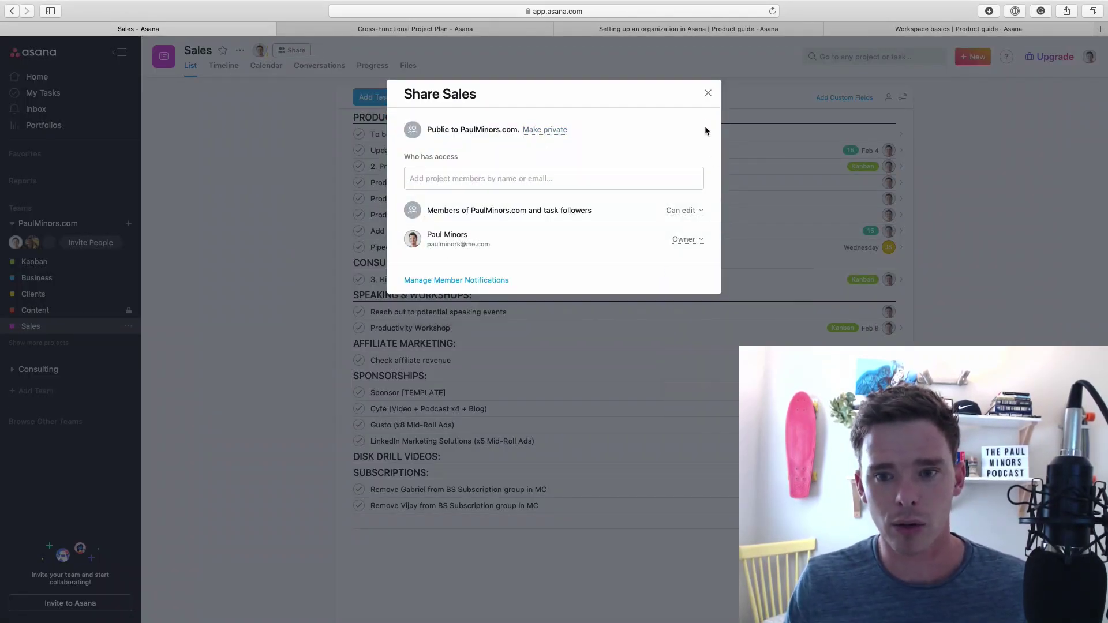
left_click(707, 93)
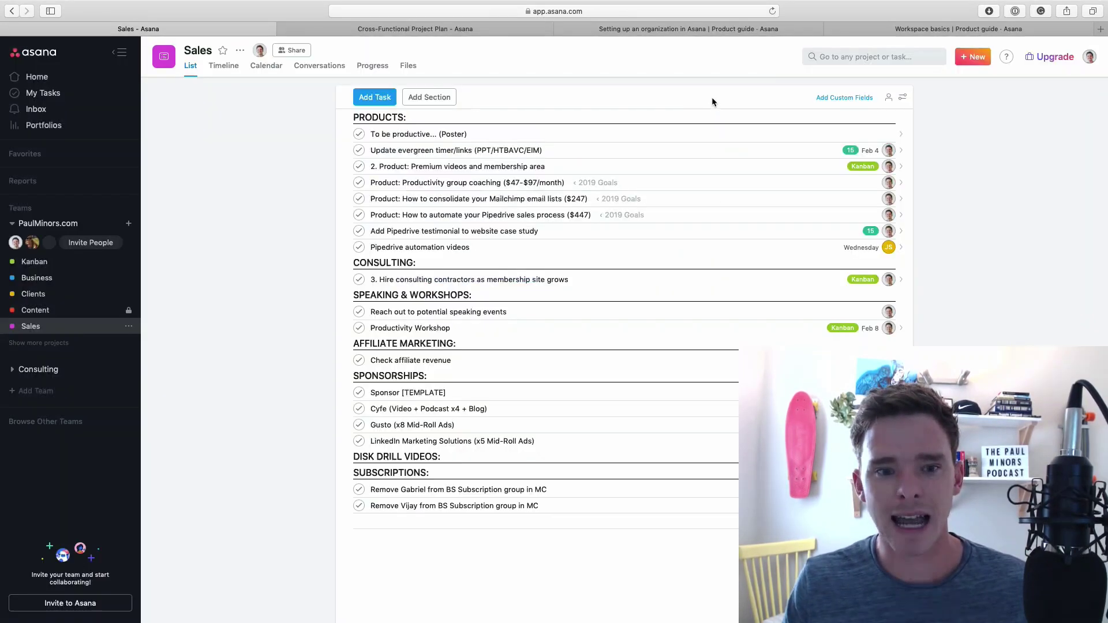
Assign the Pipedrive automation videos task to the teammate
left_click(485, 253)
left_click(802, 164)
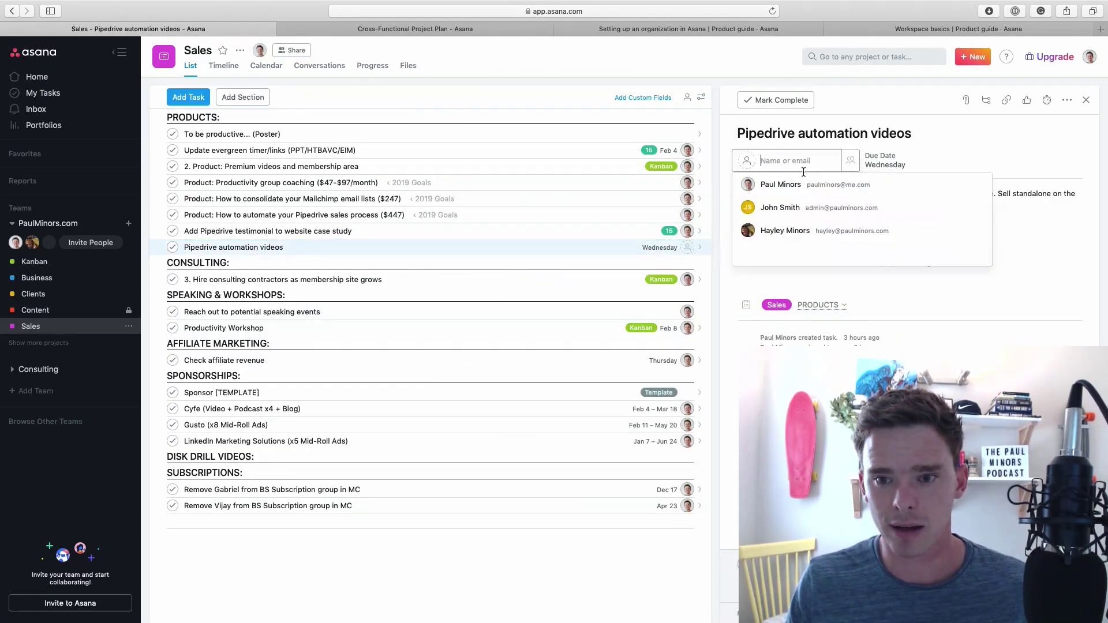
left_click(779, 207)
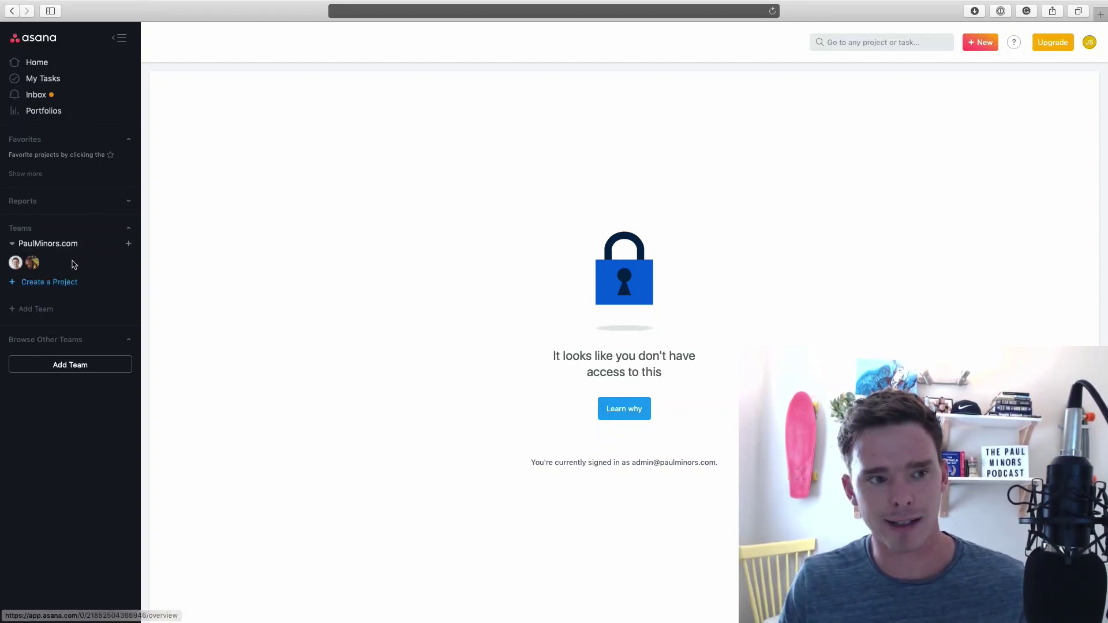
Check that the teammate's My Tasks lists the Pipedrive automation videos task, then return to the owner's account
left_click(84, 80)
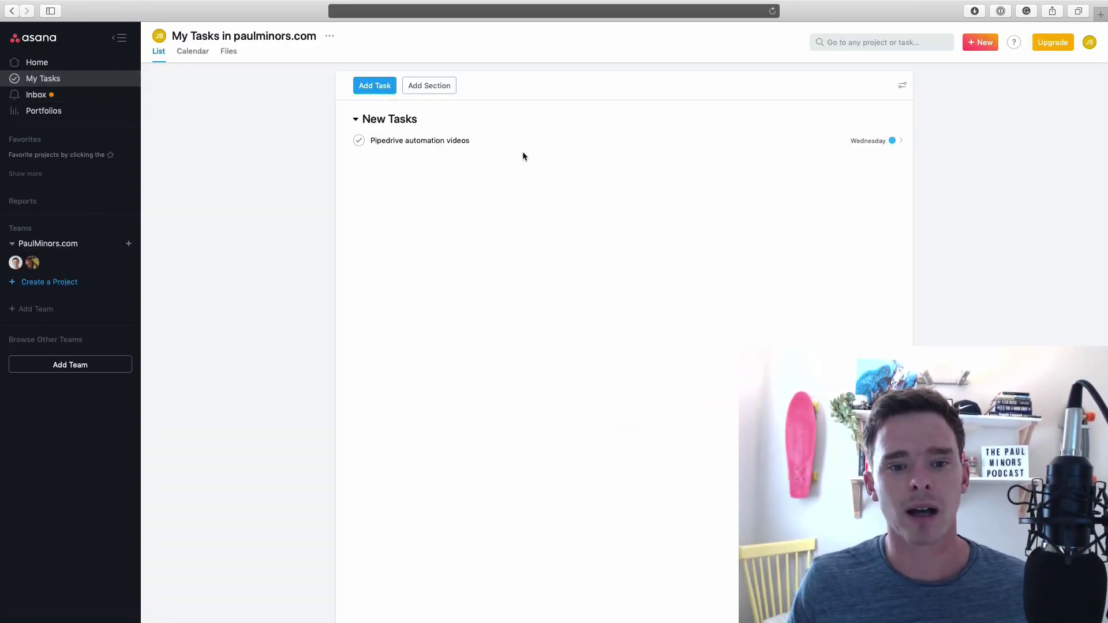
left_click(509, 148)
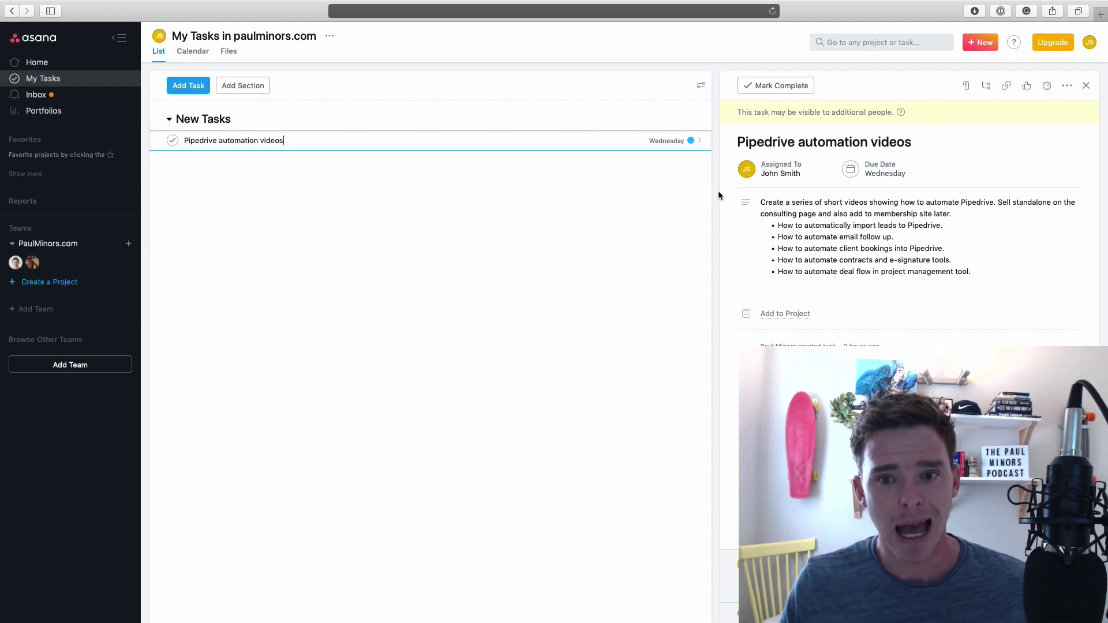
key("ctrl+Left")
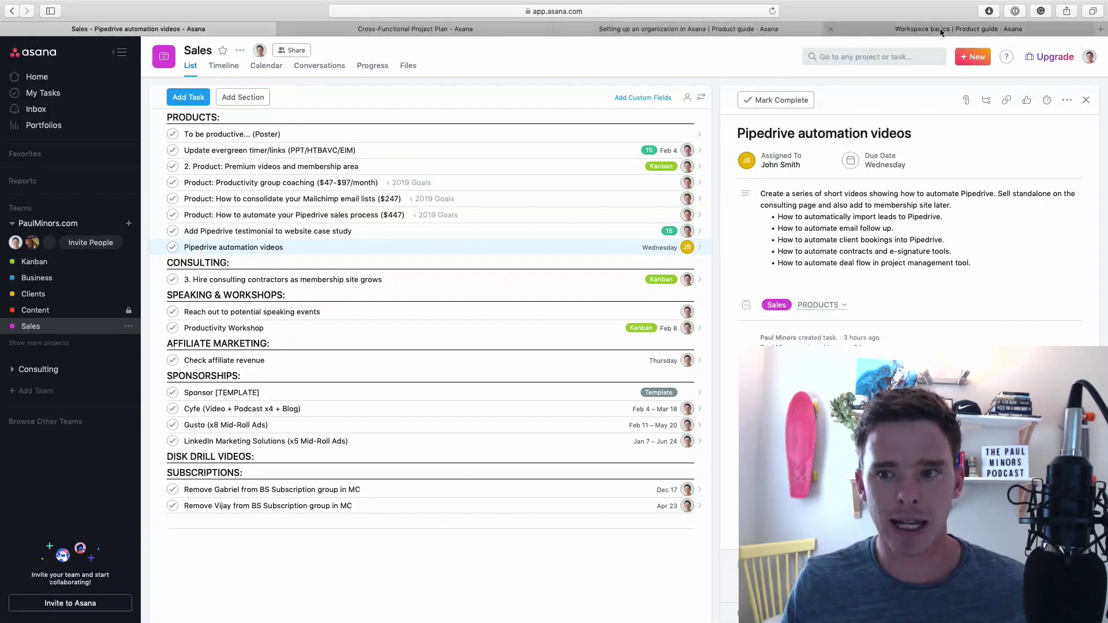
Scroll the Workspace basics guide to the Limited Access Members section and its allowed actions
left_click(941, 32)
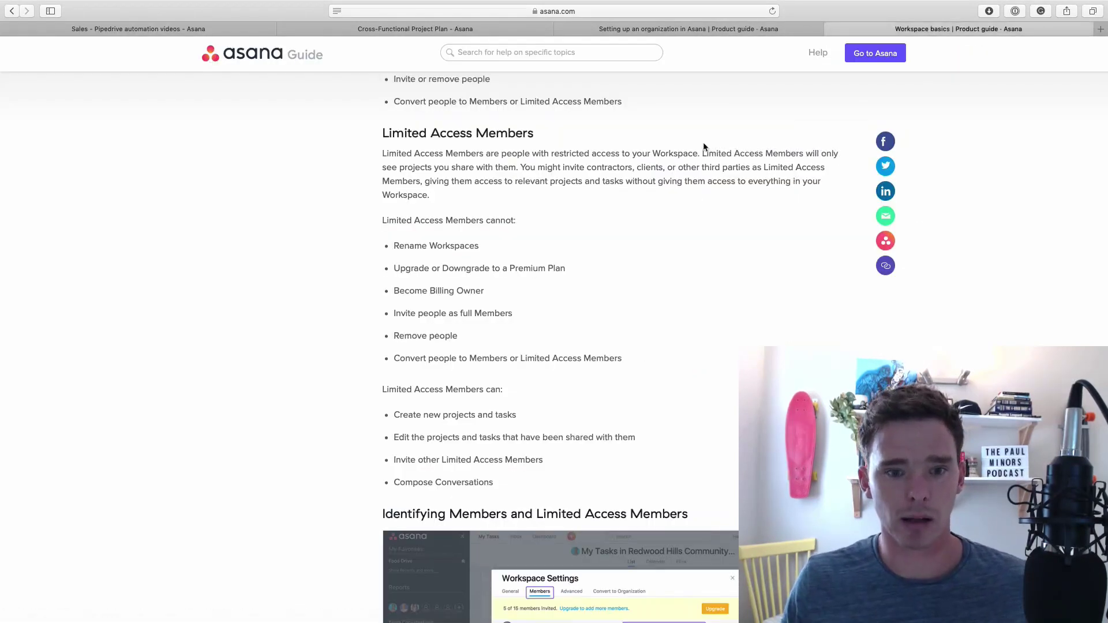
scroll(642, 213, "up", 3)
scroll(637, 218, "up", 2)
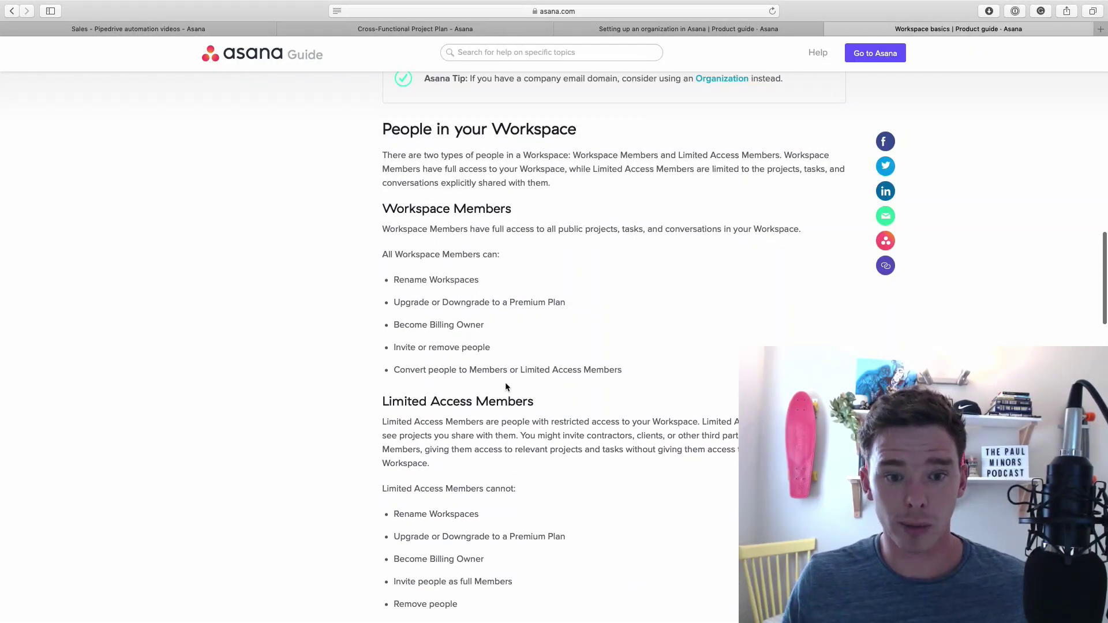
scroll(584, 282, "down", 2)
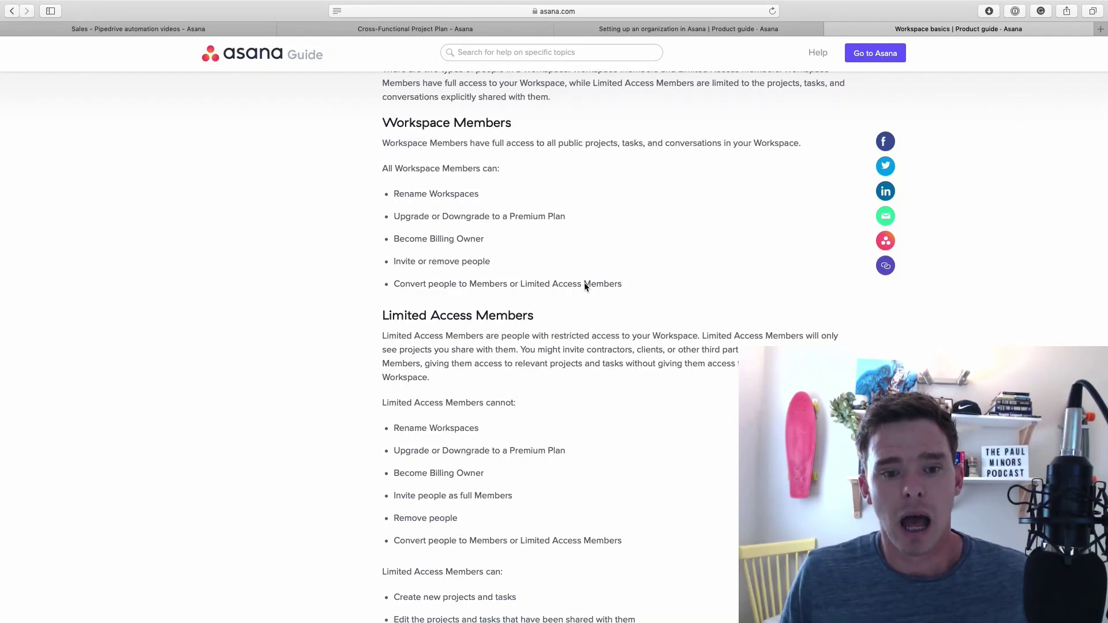
scroll(584, 286, "down", 3)
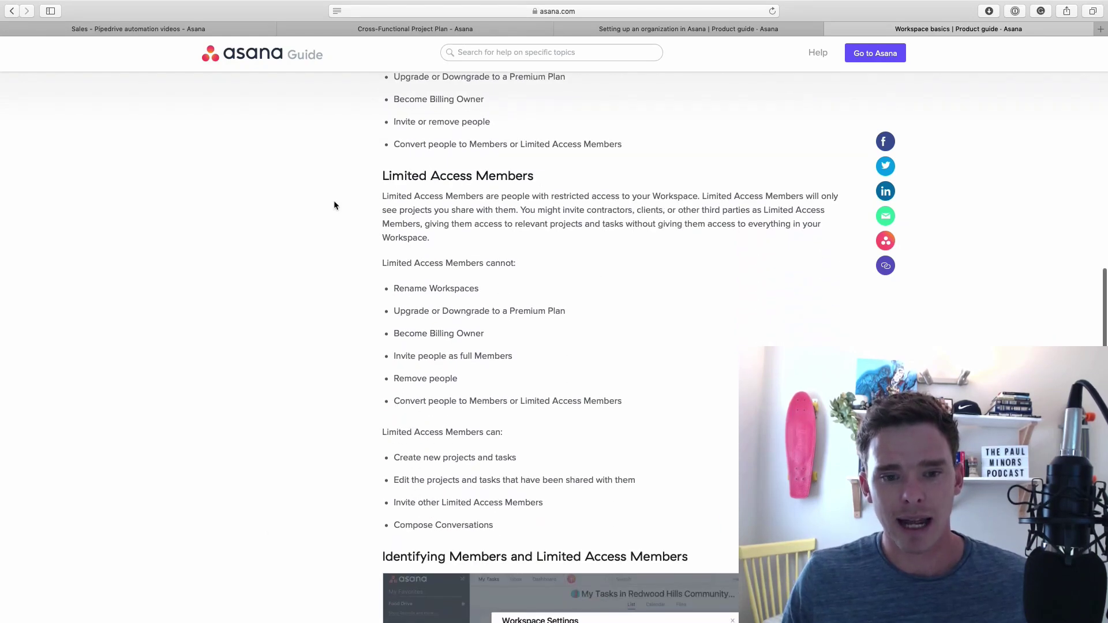
scroll(629, 334, "down", 2)
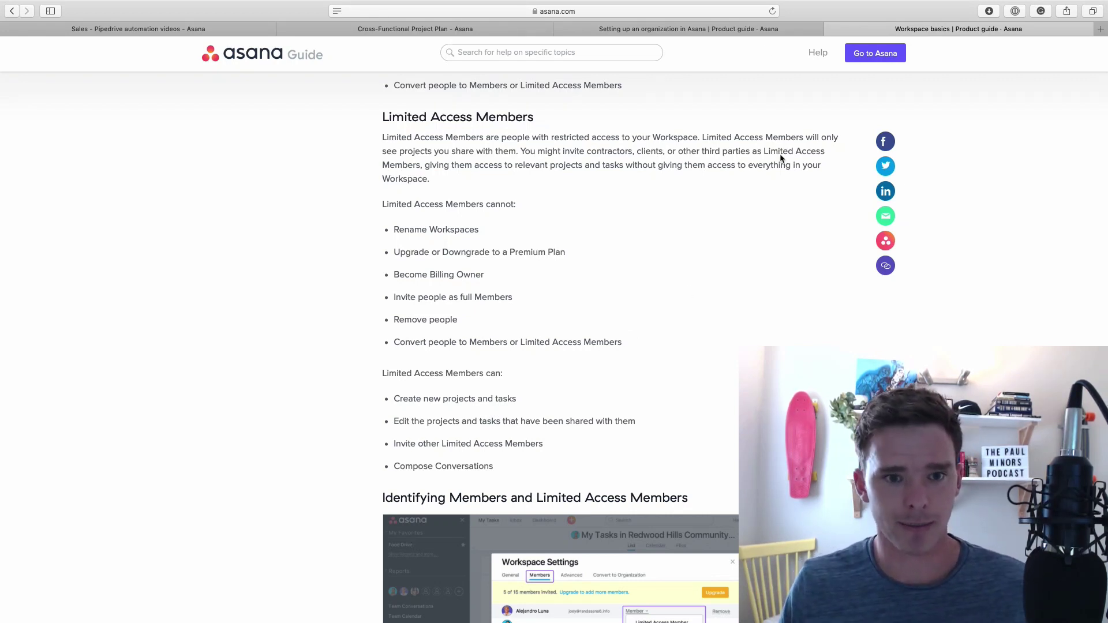
Send a limited-access invite with the teammate's e-mail and name, bringing Asana Demo to 2 of 15 members
left_click(348, 29)
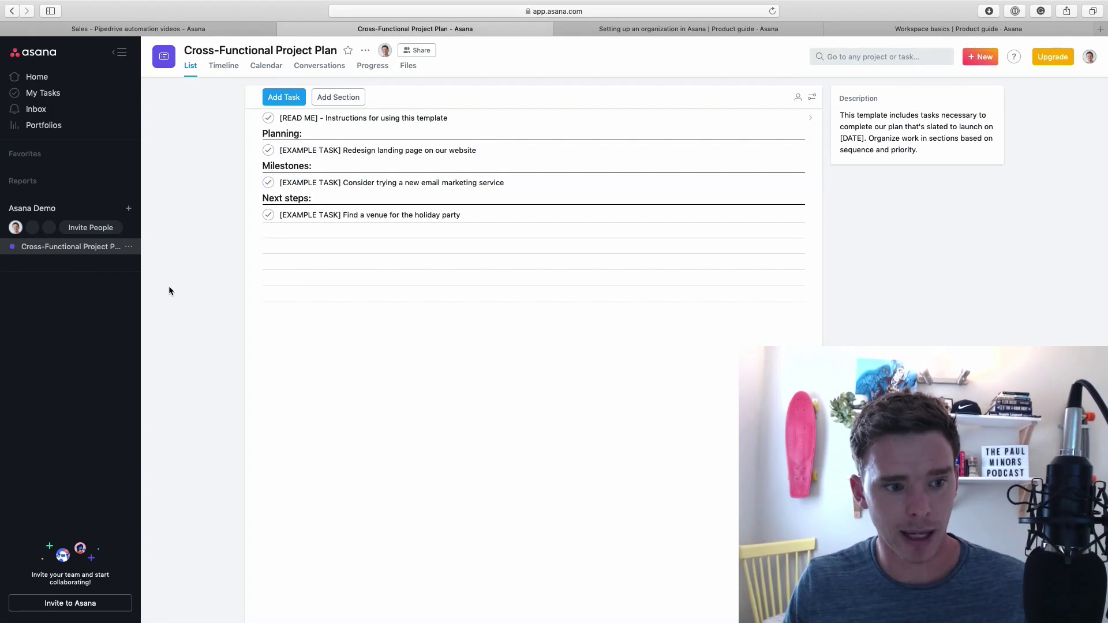
left_click(107, 232)
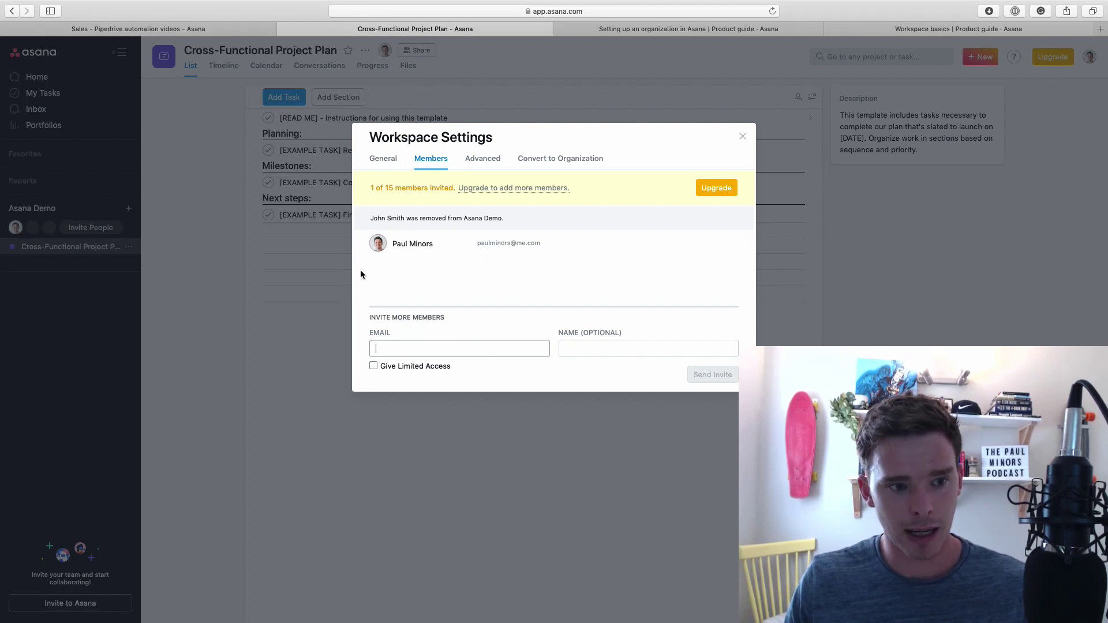
left_click(742, 136)
left_click(109, 231)
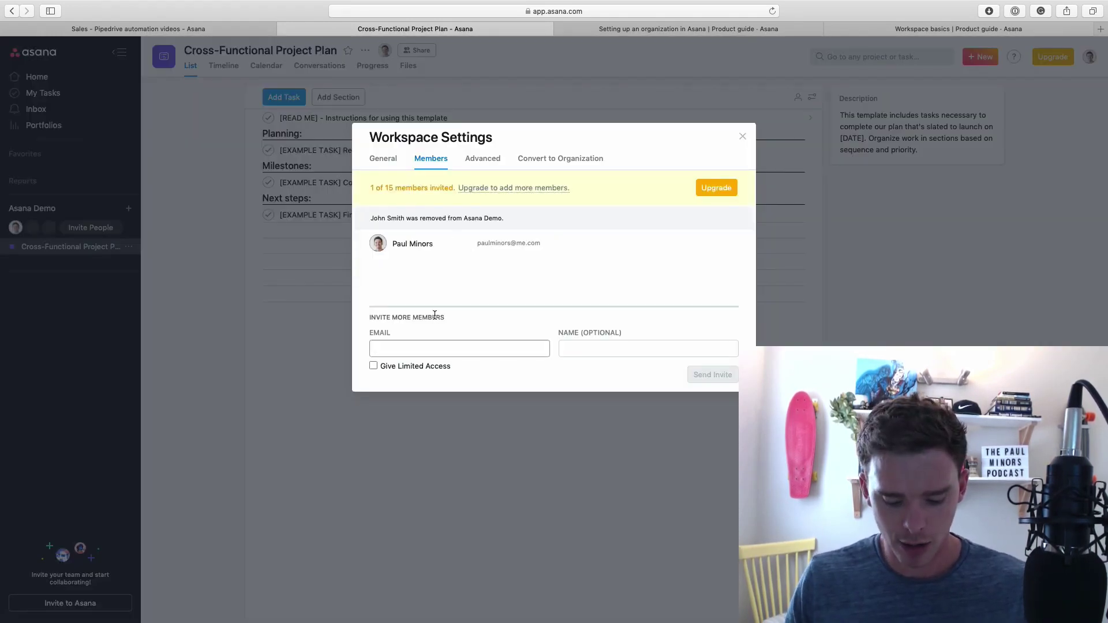
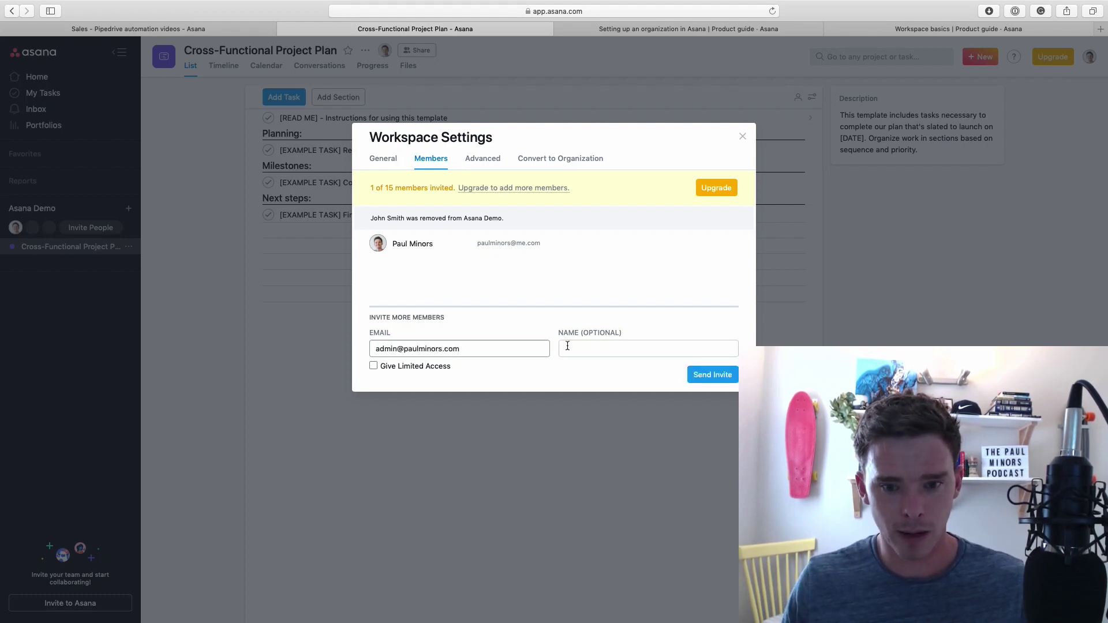
left_click(567, 345)
type("John Smith")
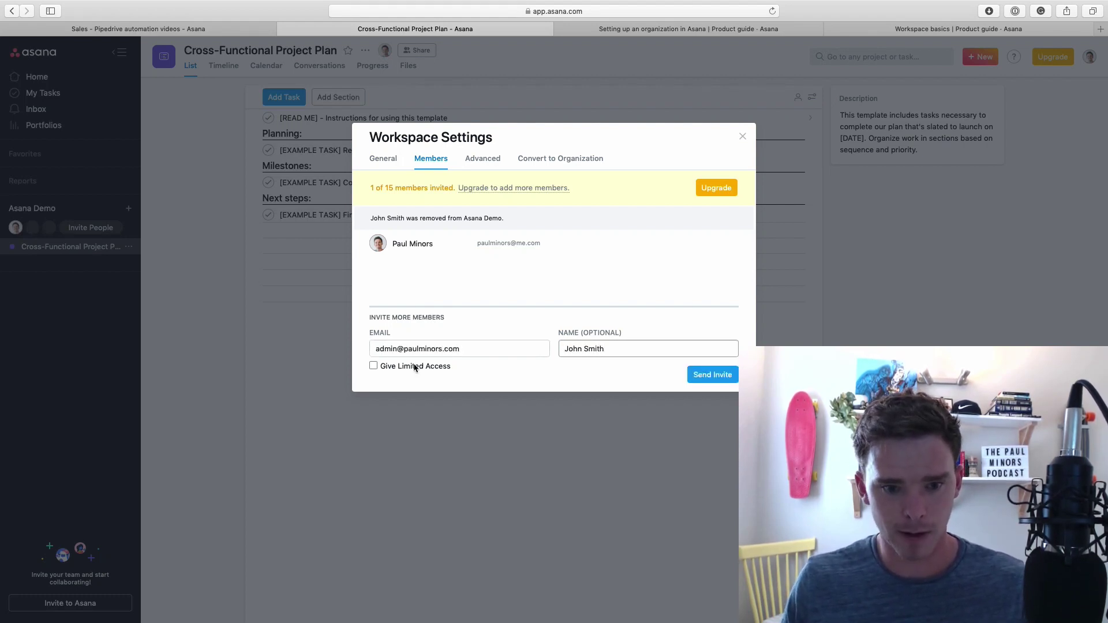
left_click(414, 368)
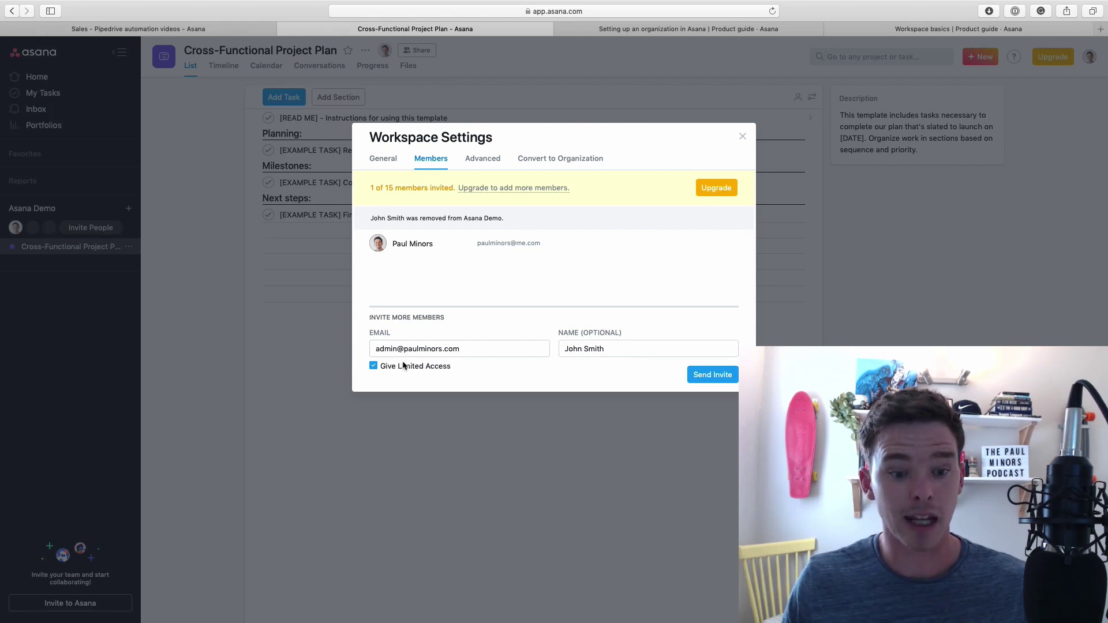
left_click(720, 375)
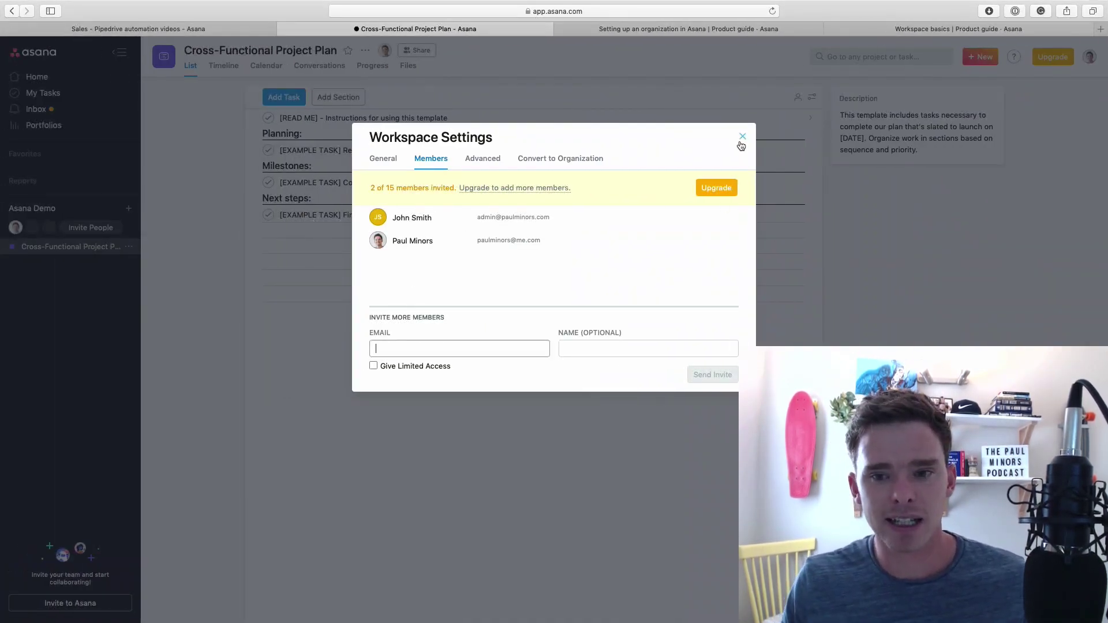
left_click(742, 136)
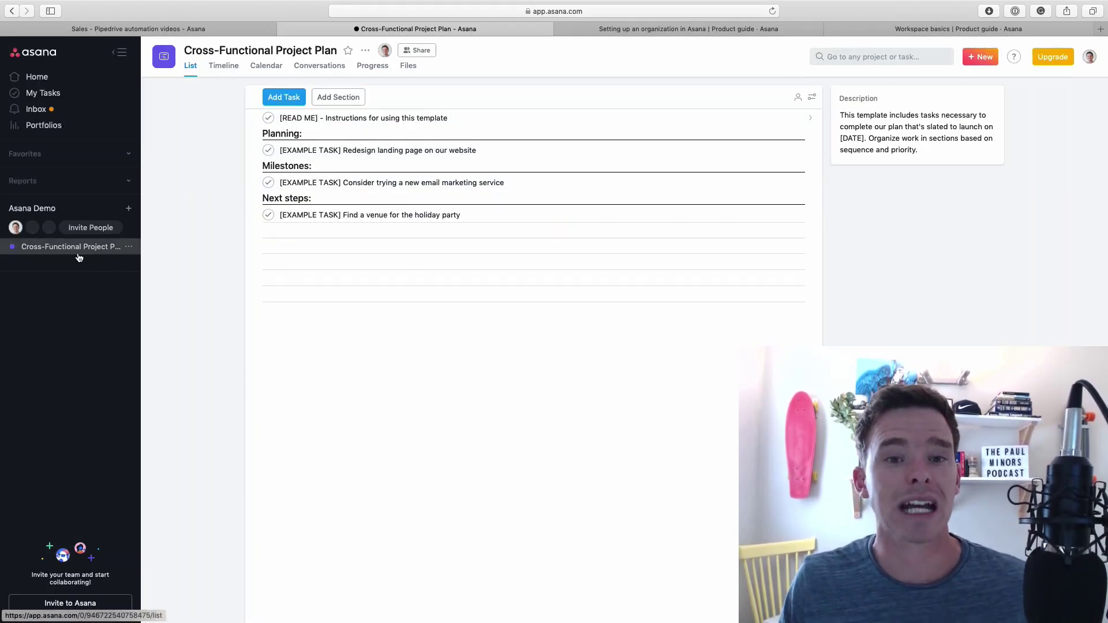
Share the Cross-Functional Project Plan with the teammate as an edit-access member and check their Home page
left_click(417, 50)
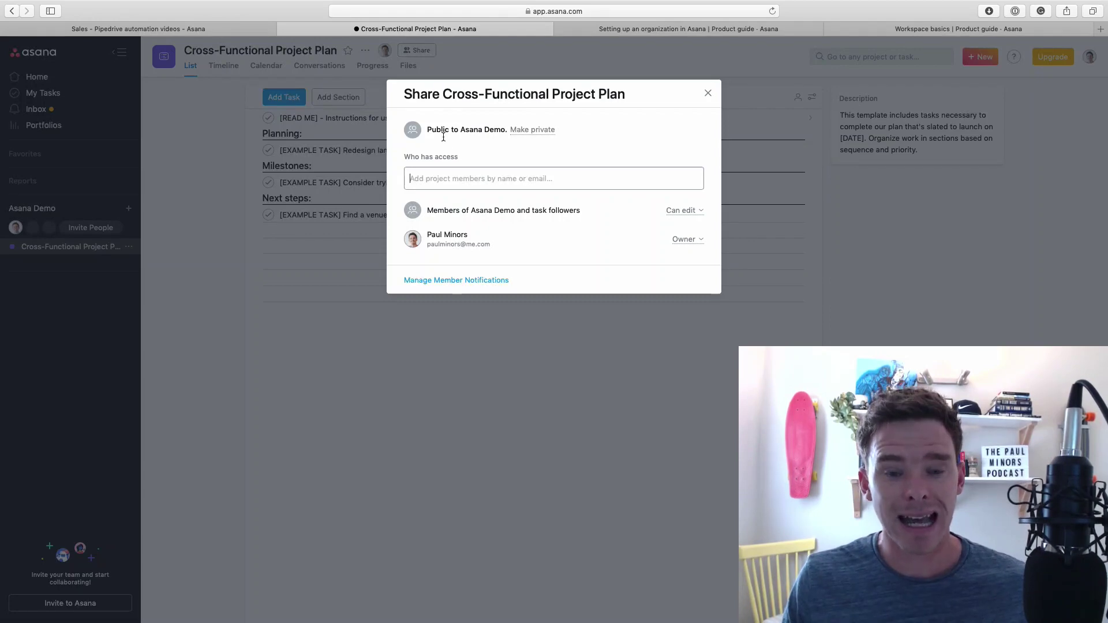
type("joh")
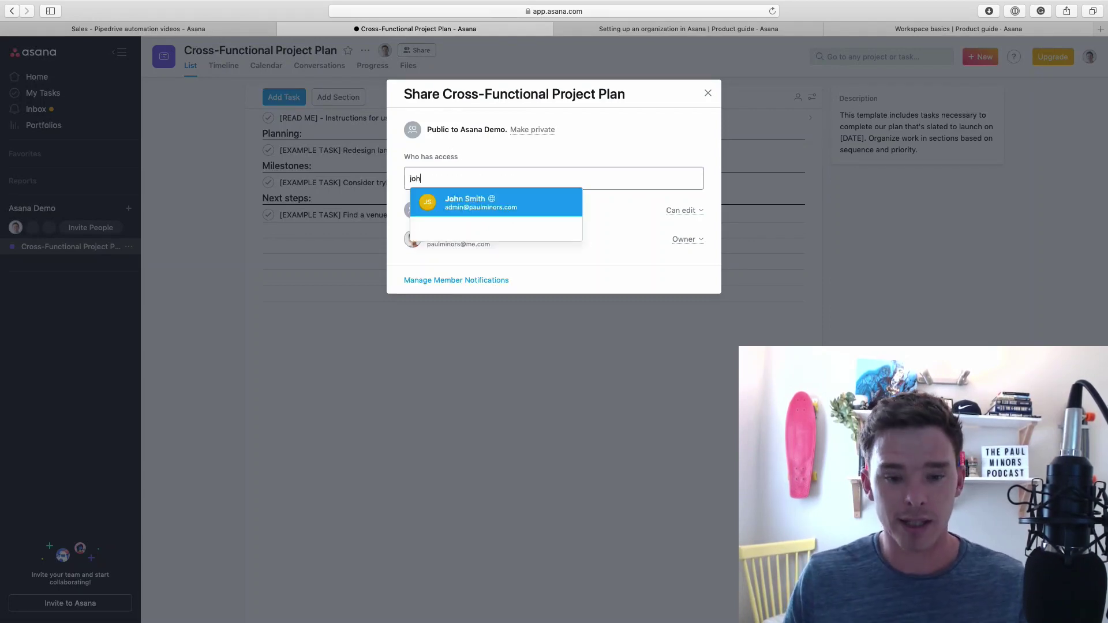
key("Return")
left_click(668, 269)
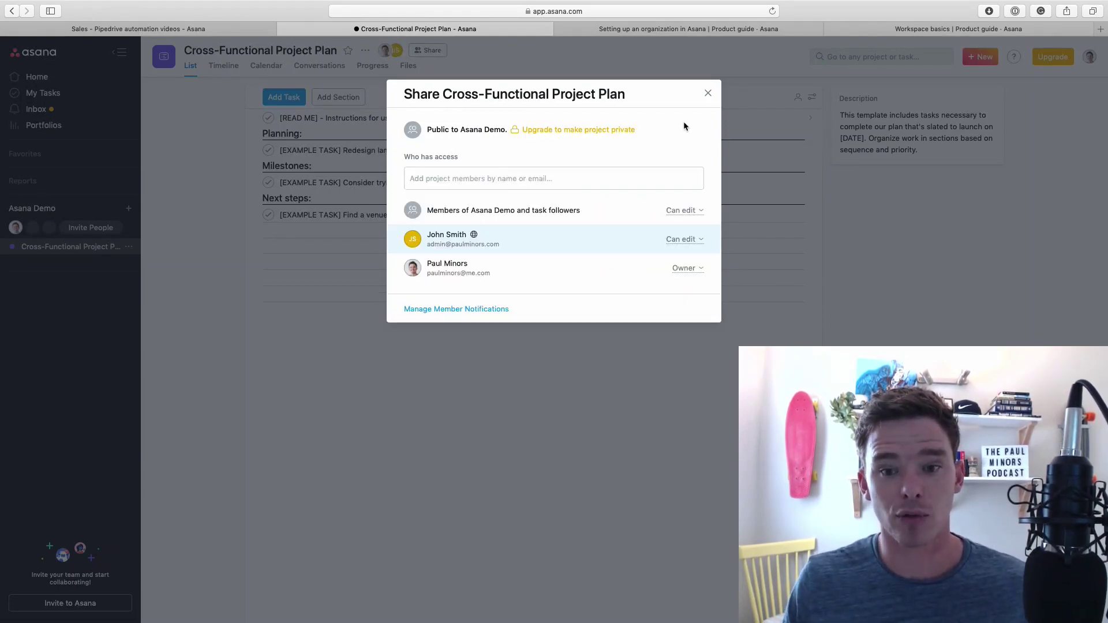
key("ctrl+Right")
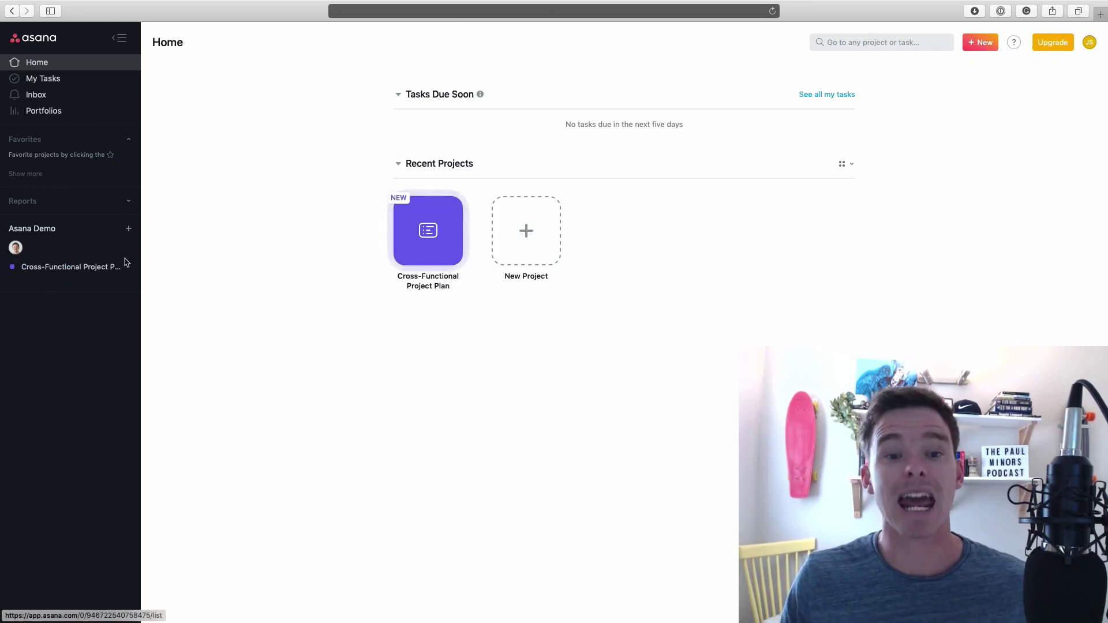